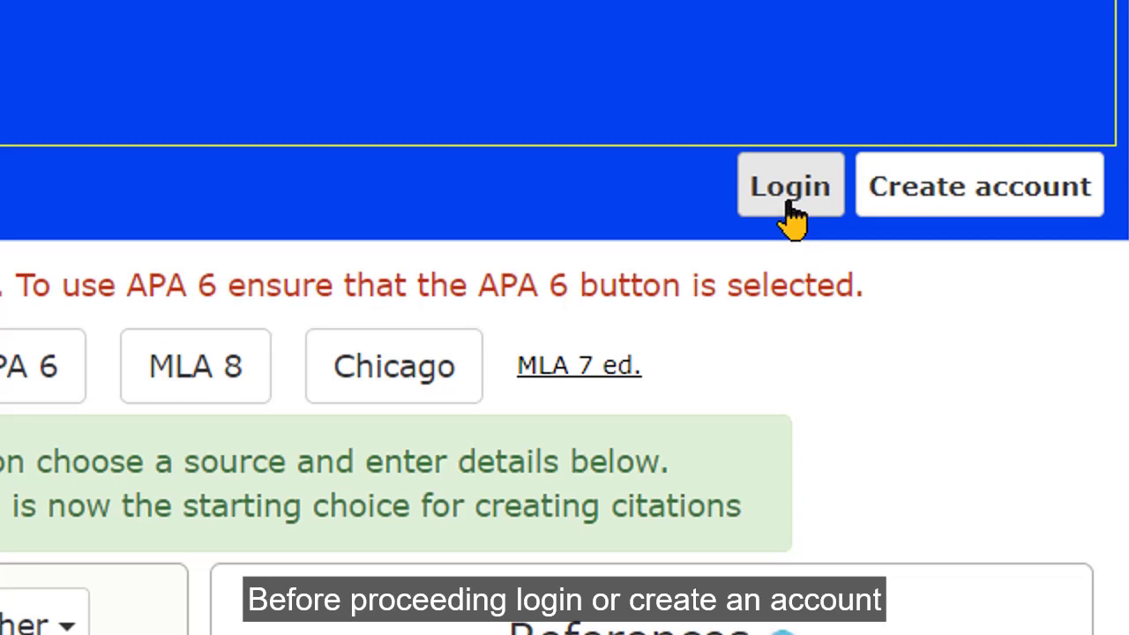
Step: Create a Citefast account, entering the first name in the registration form, and dismiss the browser's saved-password notice
{"action": "left_click", "coordinate": [933, 200]}
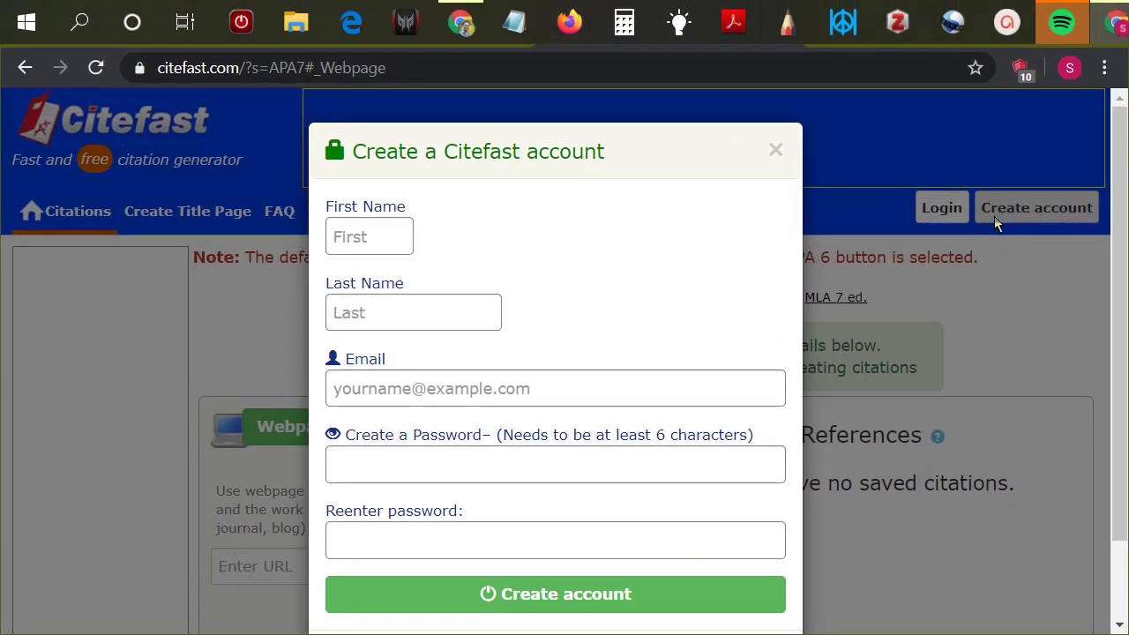
{"action": "left_click", "coordinate": [391, 238]}
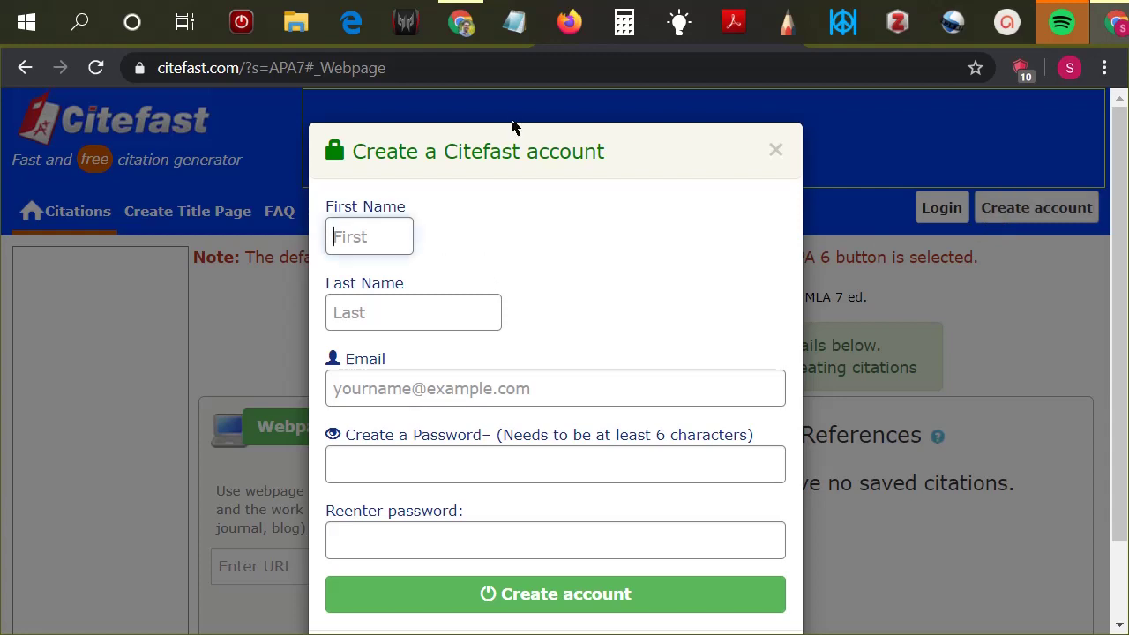
{"action": "type", "text": "Demo"}
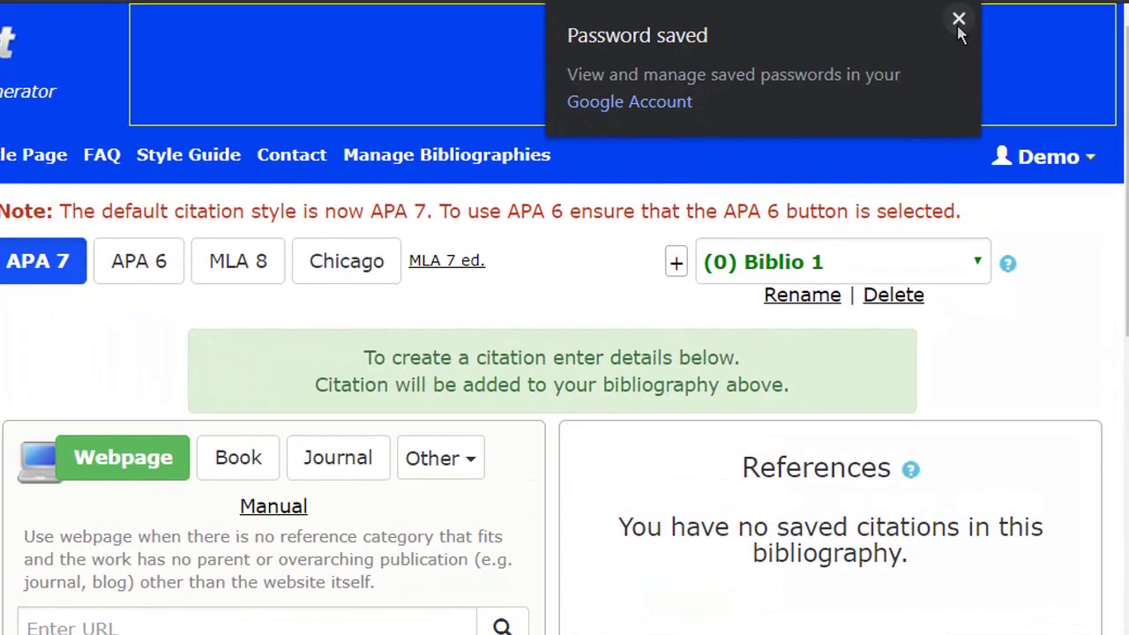
{"action": "left_click", "coordinate": [958, 21]}
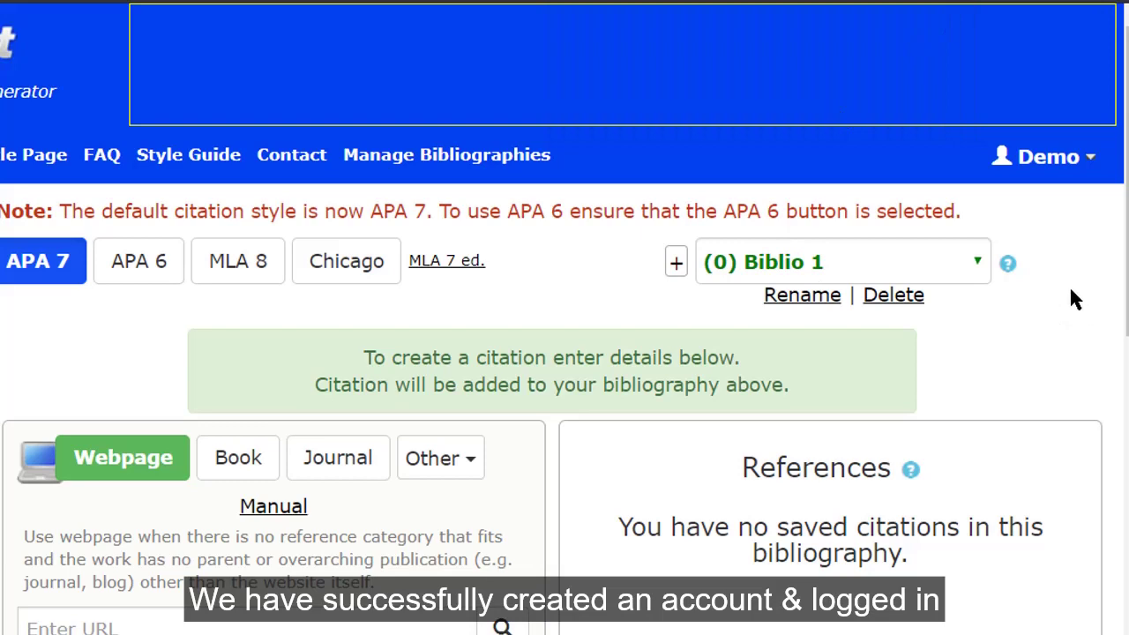
Step: Rename the current bibliography list as IET Report
{"action": "left_click", "coordinate": [1084, 162]}
{"action": "left_click", "coordinate": [869, 338]}
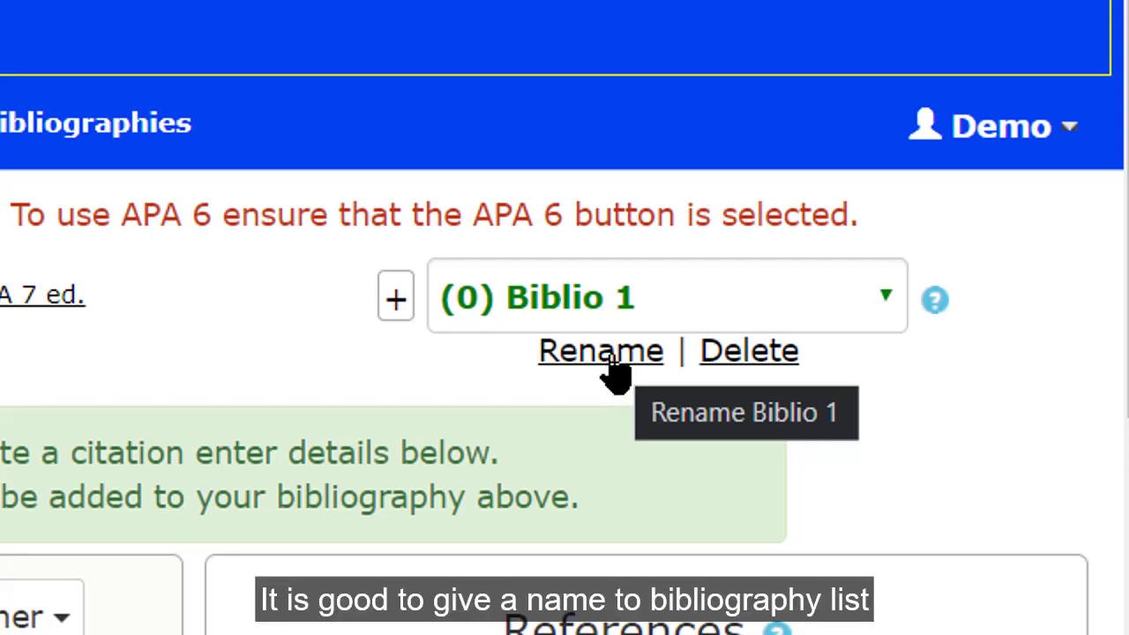
{"action": "left_click", "coordinate": [613, 357]}
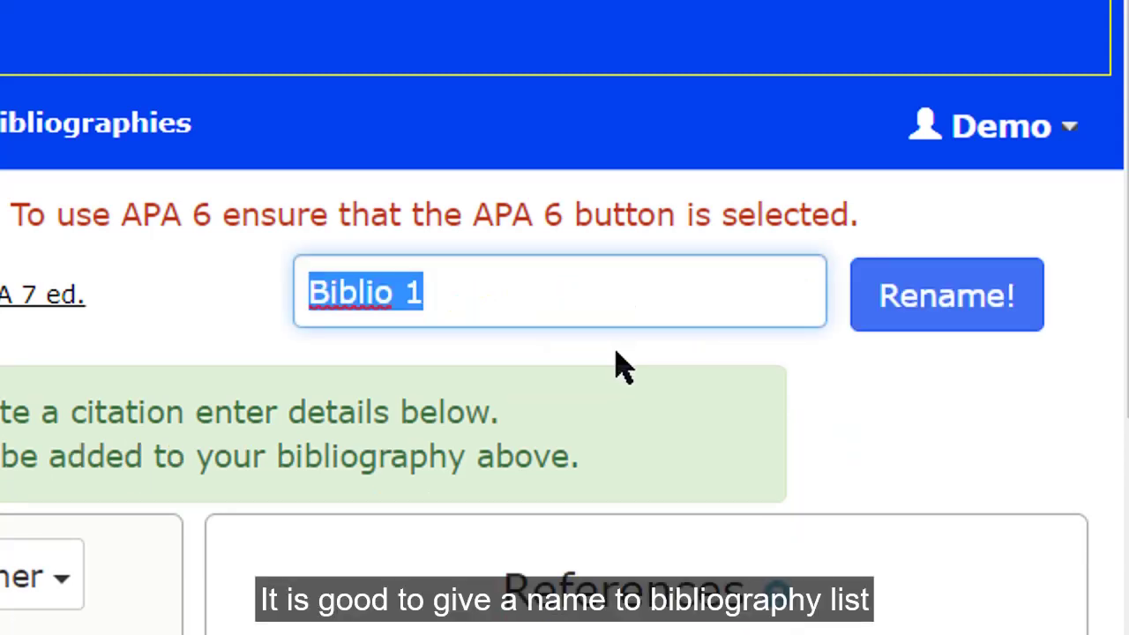
{"action": "type", "text": "IET Report"}
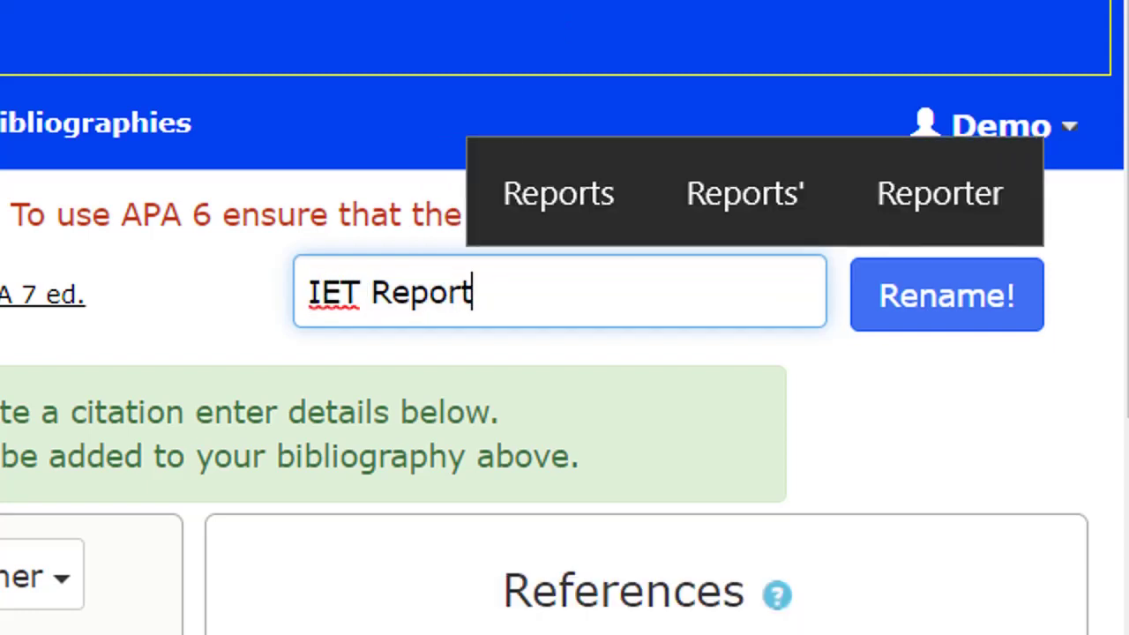
{"action": "left_click", "coordinate": [940, 297]}
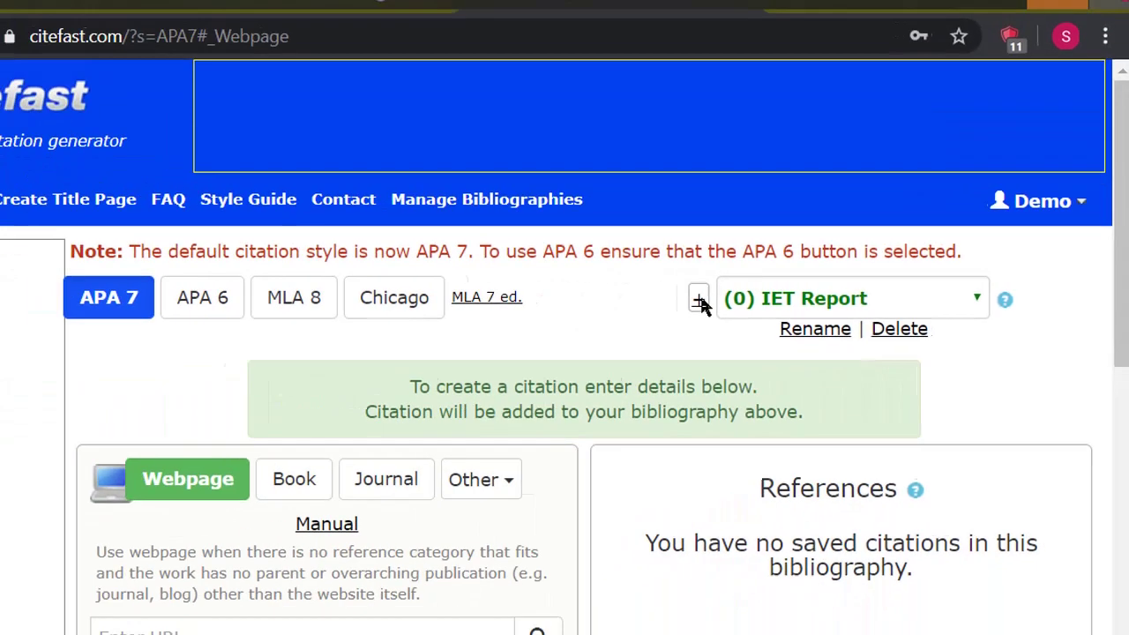
Step: View the form for creating a new bibliography and close it without creating one
{"action": "left_click", "coordinate": [698, 300]}
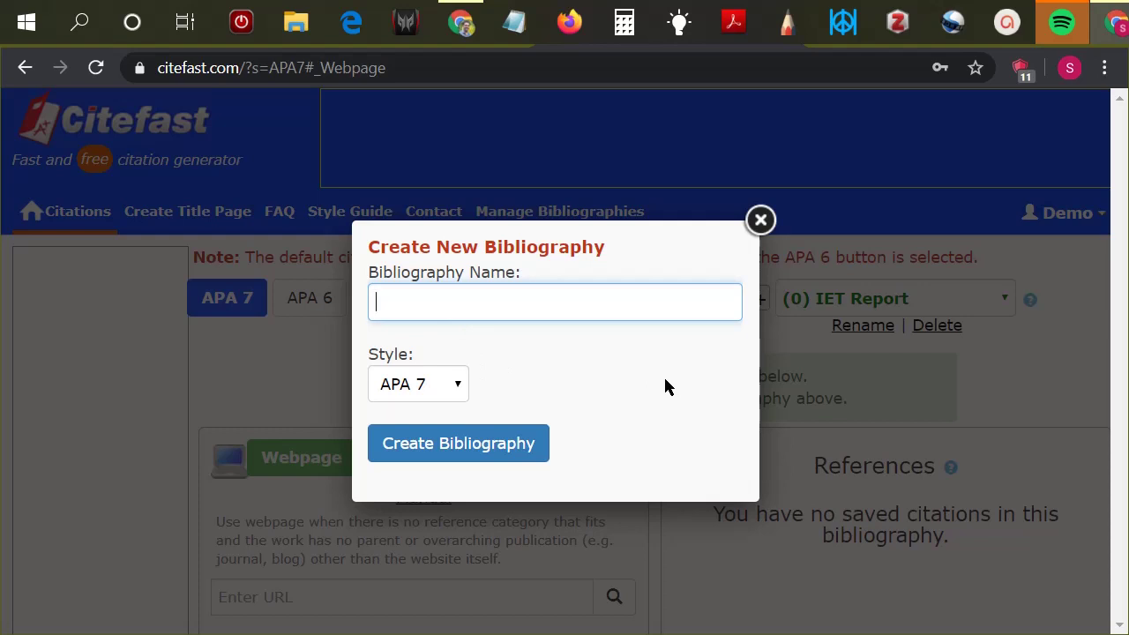
{"action": "left_click", "coordinate": [761, 221]}
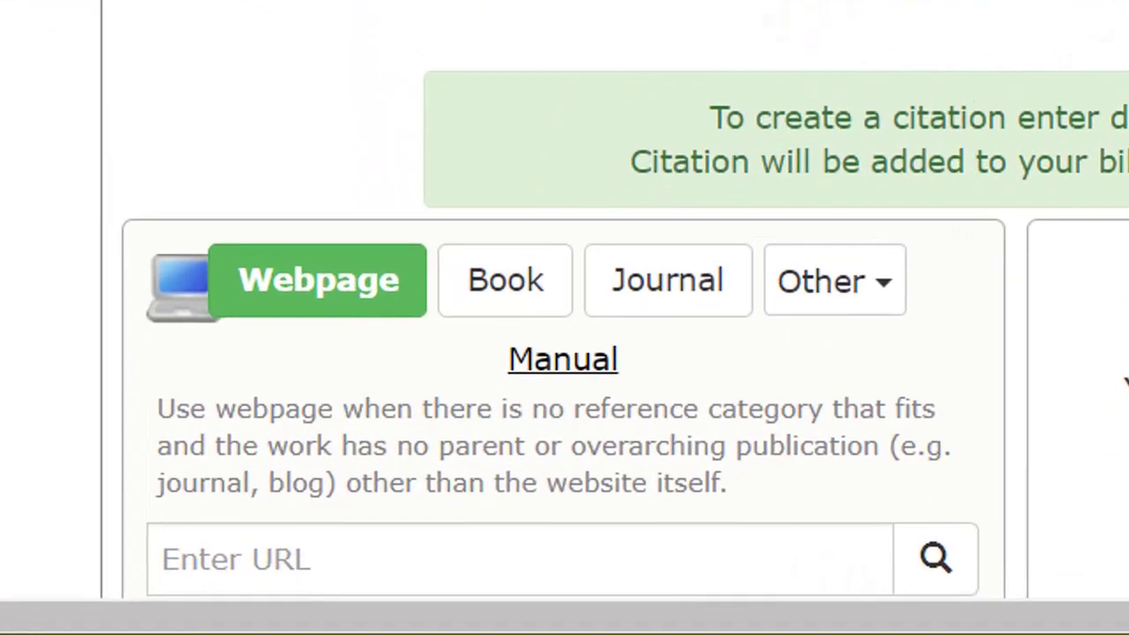
Step: Look through the entry forms for the Book, Journal and Other source types
{"action": "scroll", "coordinate": [565, 353], "scroll_direction": "down", "scroll_amount": 5}
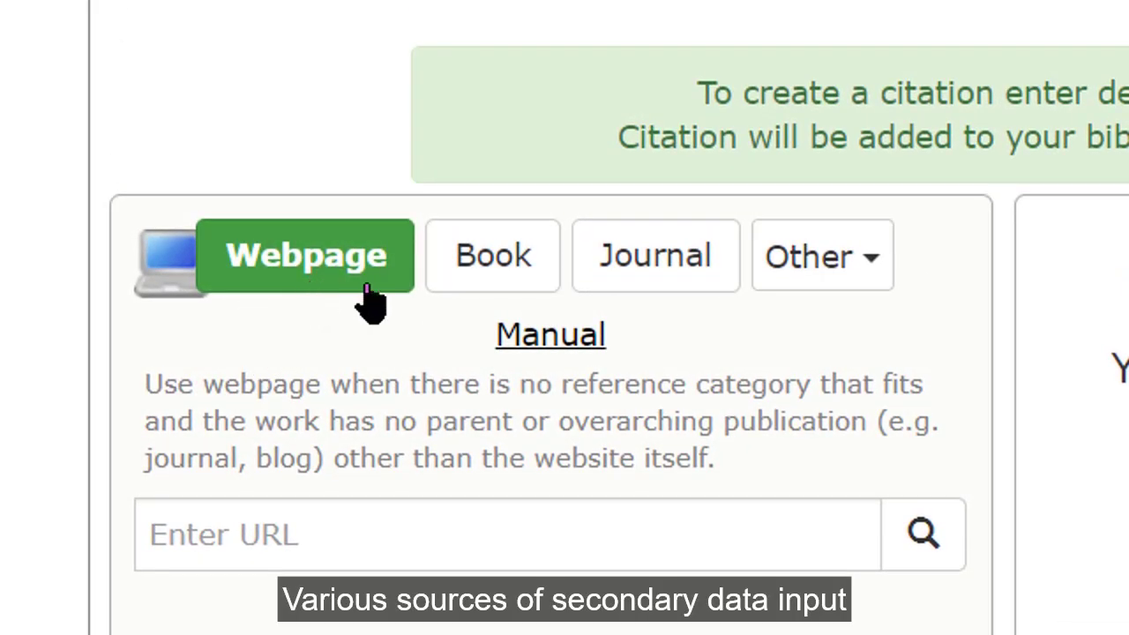
{"action": "left_click", "coordinate": [488, 279]}
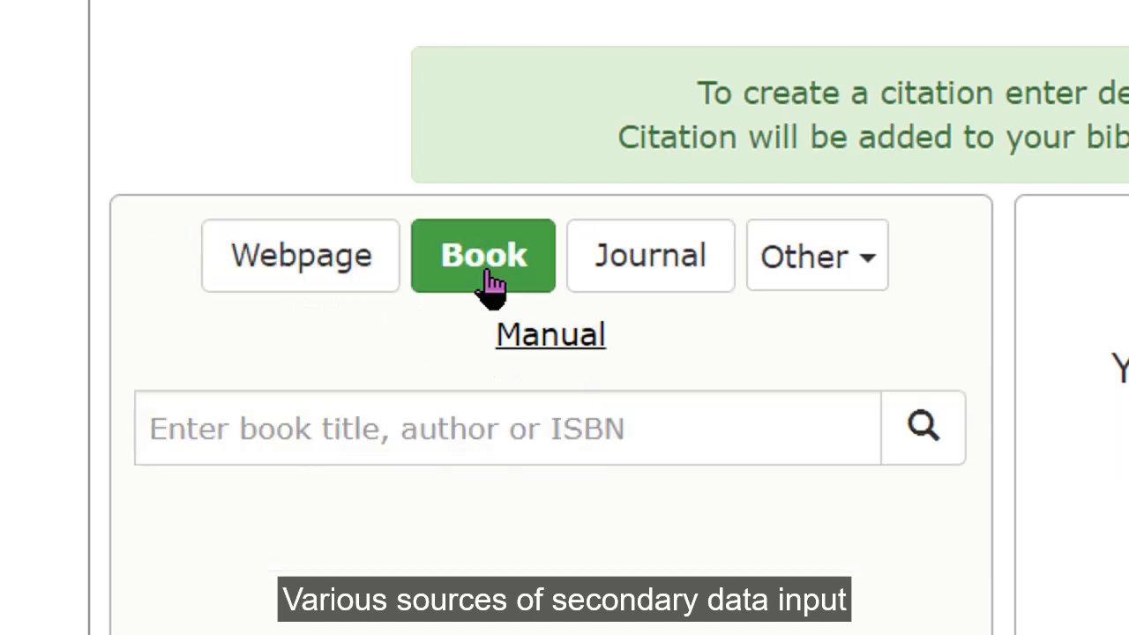
{"action": "left_click", "coordinate": [632, 272]}
{"action": "left_click", "coordinate": [829, 280]}
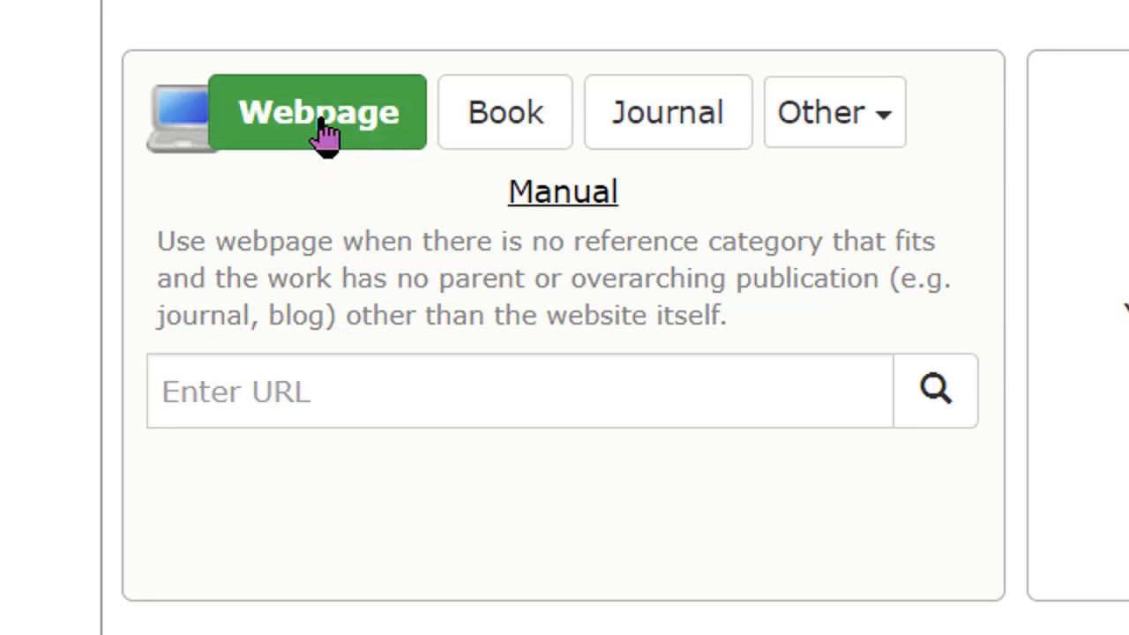
{"action": "left_click", "coordinate": [255, 390]}
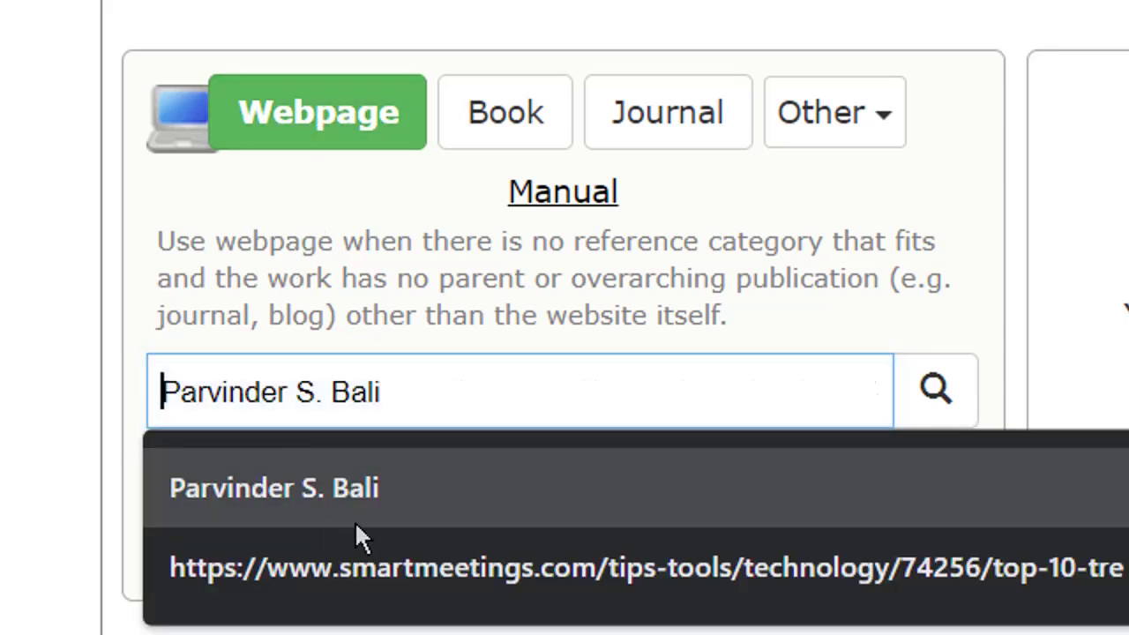
{"action": "left_click", "coordinate": [404, 567]}
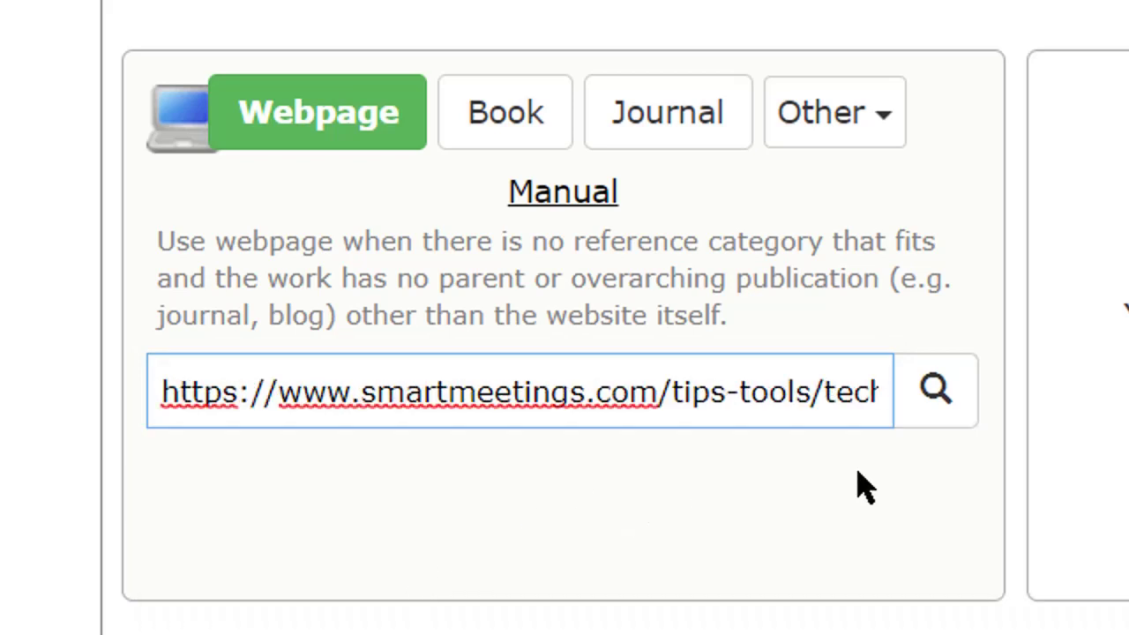
{"action": "left_click", "coordinate": [936, 395]}
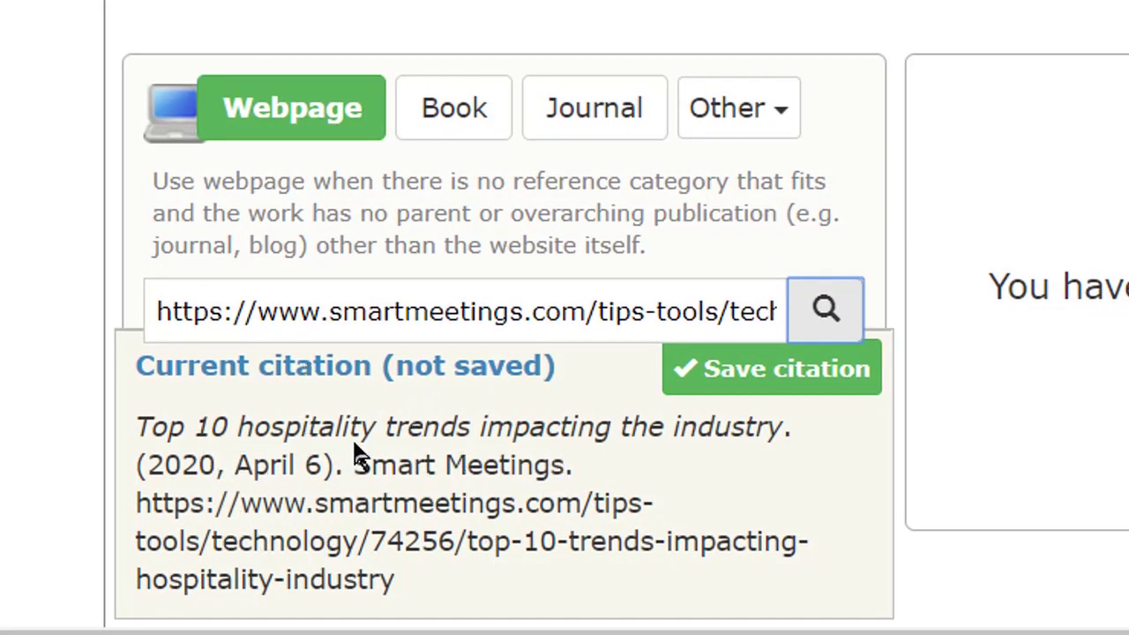
Step: Review the generated citation's note and its author, publication date, document title, website and URL fields
{"action": "scroll", "coordinate": [468, 239], "scroll_direction": "down", "scroll_amount": 3}
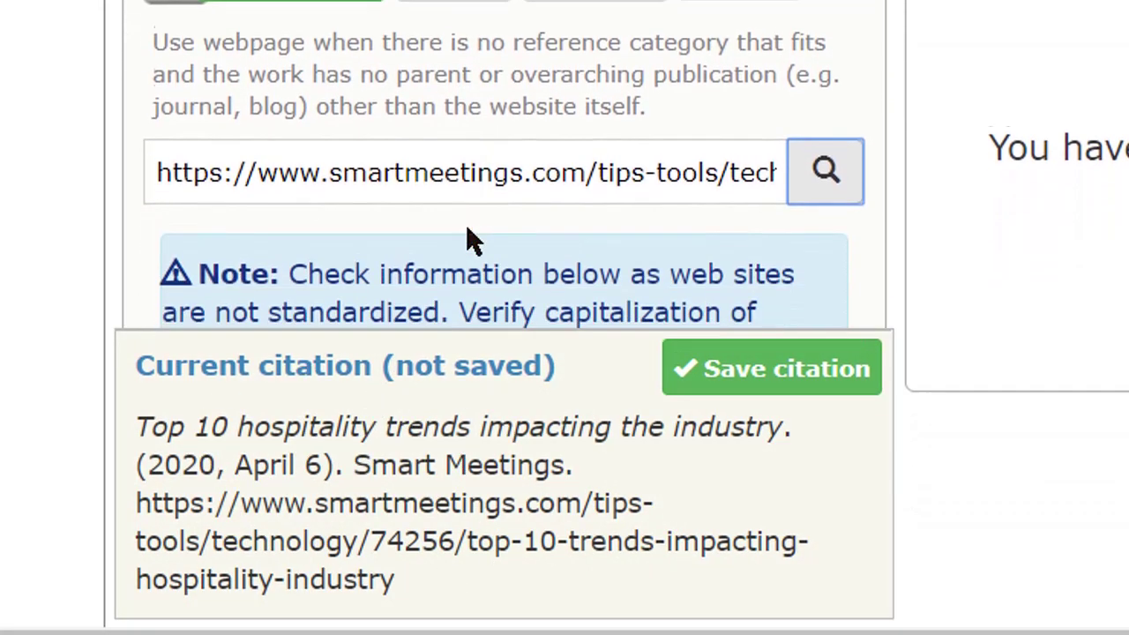
{"action": "scroll", "coordinate": [470, 236], "scroll_direction": "down", "scroll_amount": 2}
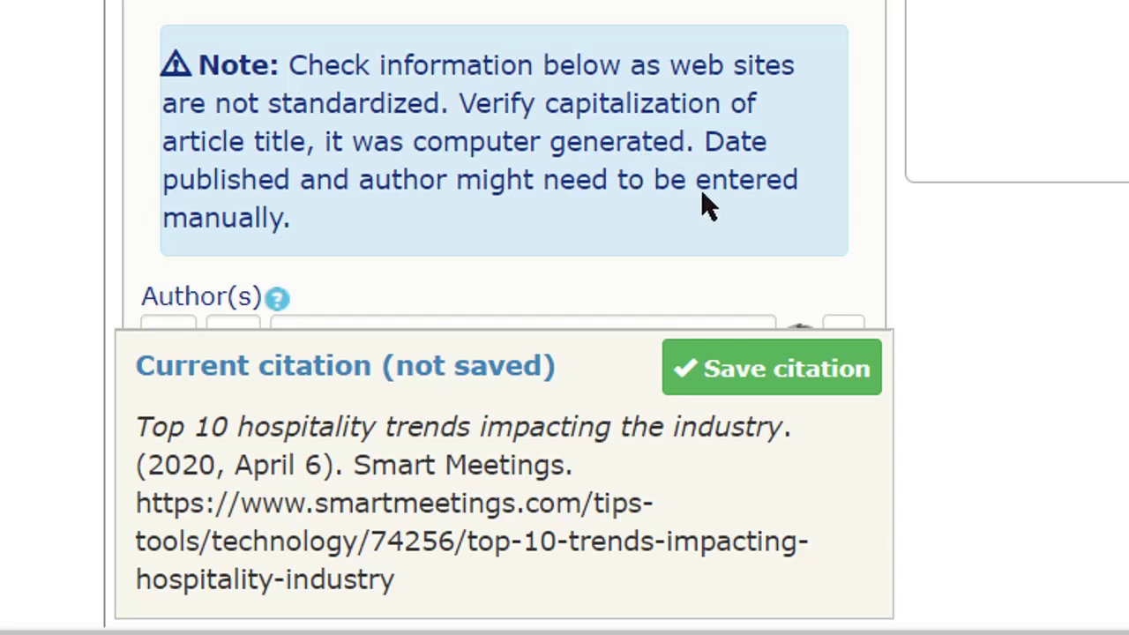
{"action": "scroll", "coordinate": [703, 196], "scroll_direction": "down", "scroll_amount": 1}
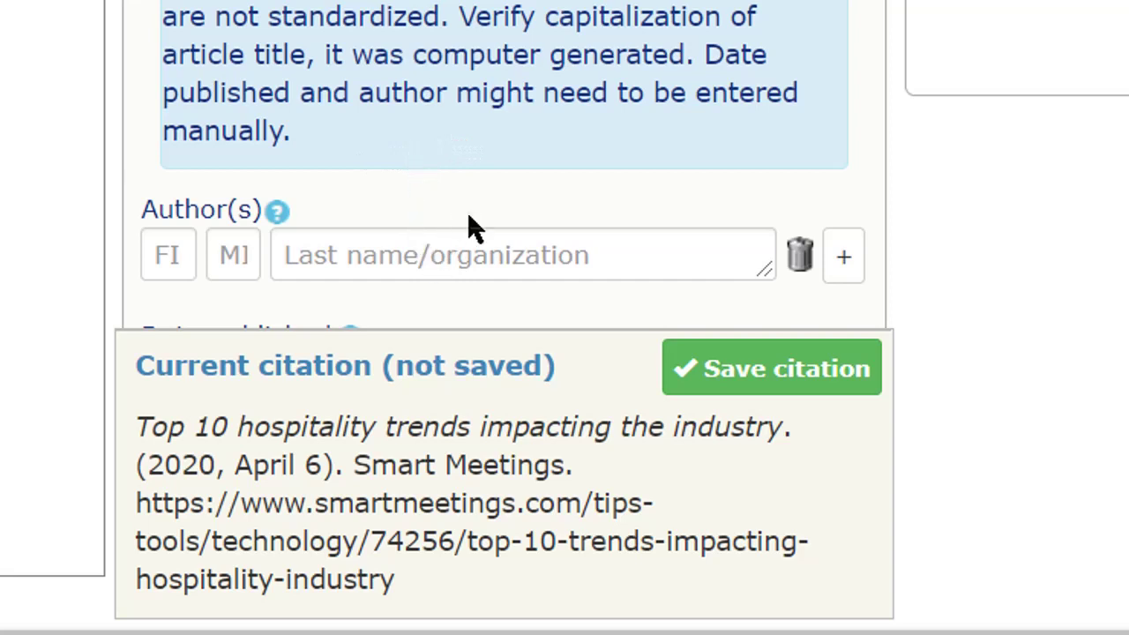
{"action": "scroll", "coordinate": [486, 214], "scroll_direction": "down", "scroll_amount": 1}
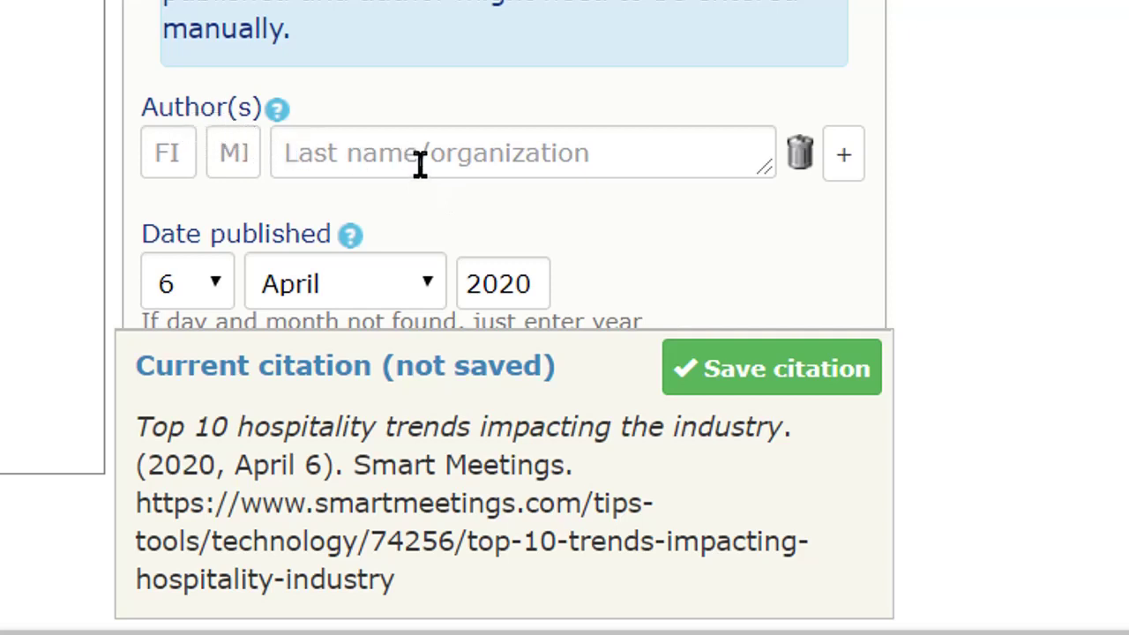
{"action": "scroll", "coordinate": [586, 236], "scroll_direction": "down", "scroll_amount": 2}
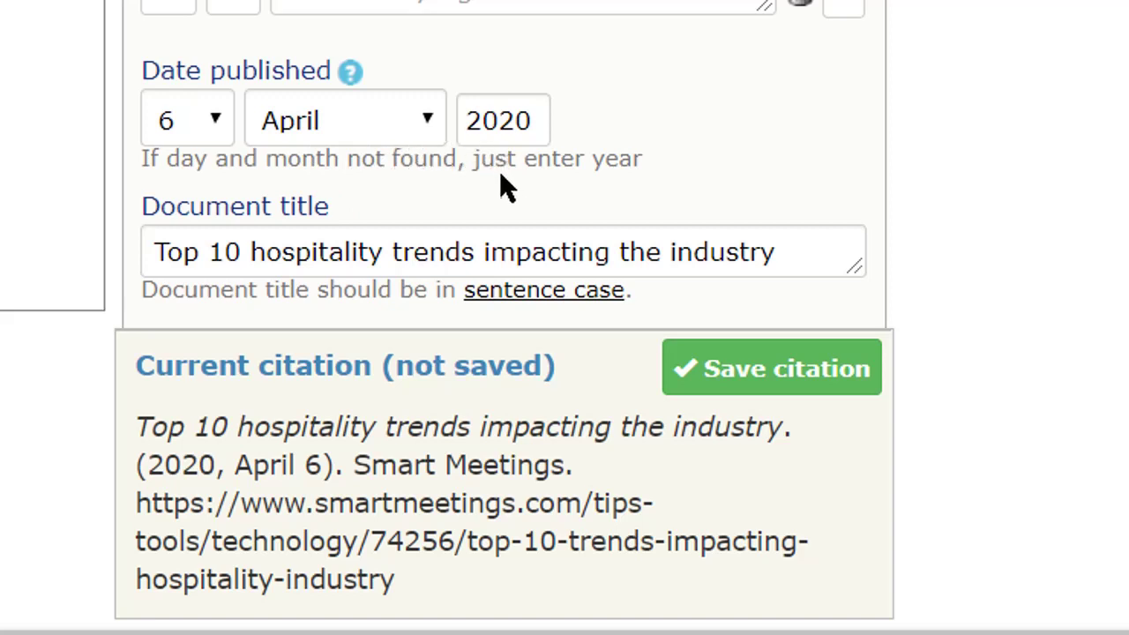
{"action": "scroll", "coordinate": [501, 170], "scroll_direction": "down", "scroll_amount": 2}
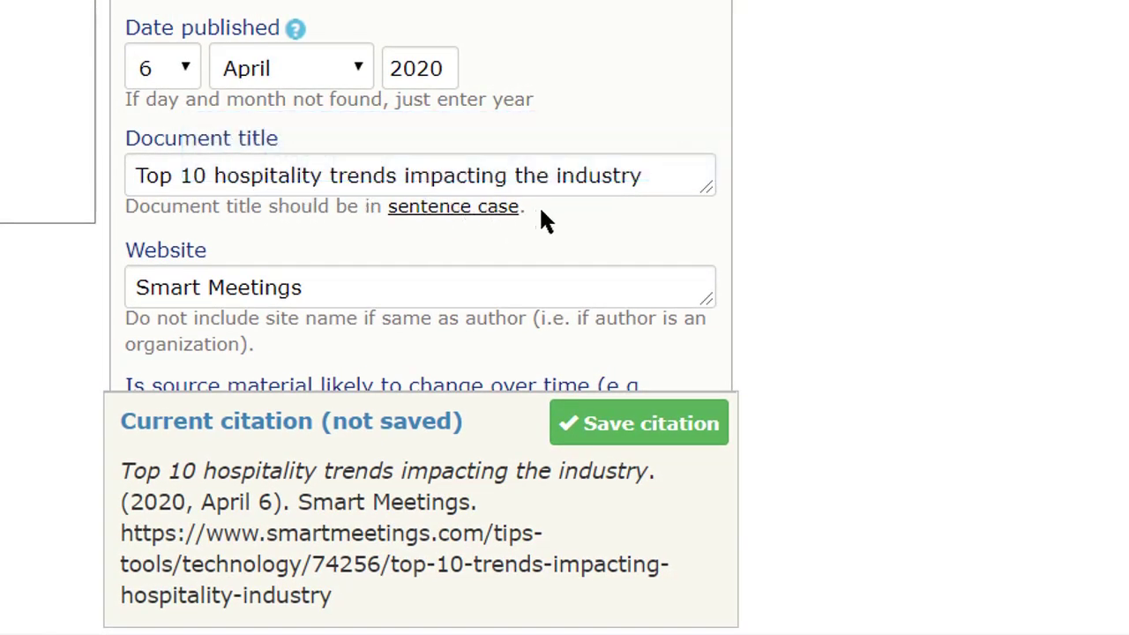
{"action": "scroll", "coordinate": [553, 244], "scroll_direction": "down", "scroll_amount": 2}
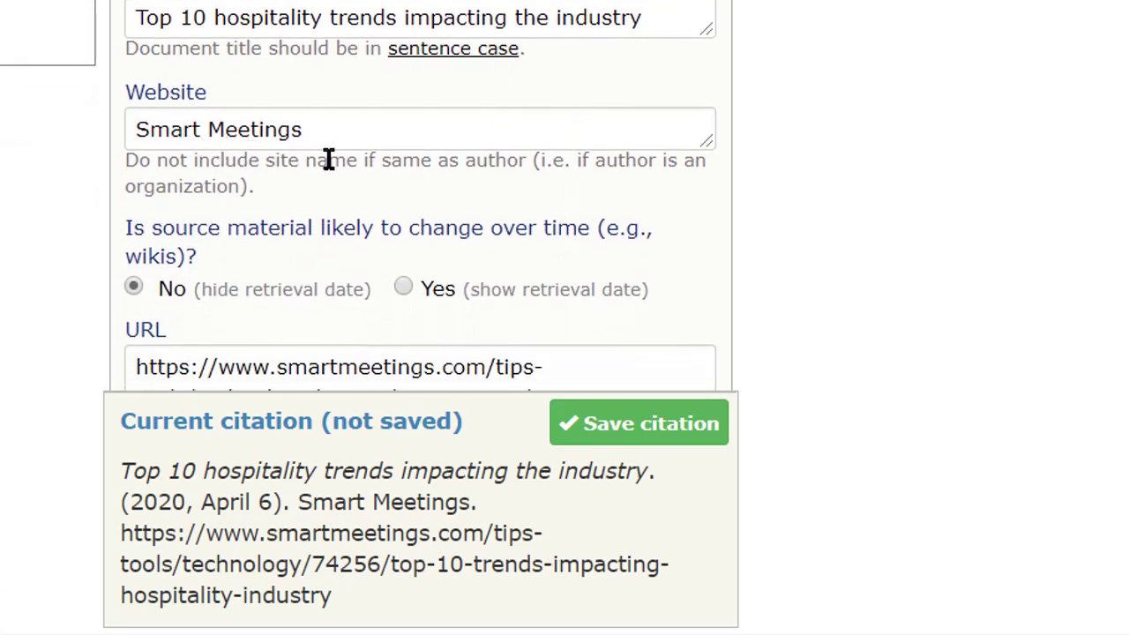
{"action": "scroll", "coordinate": [526, 256], "scroll_direction": "down", "scroll_amount": 2}
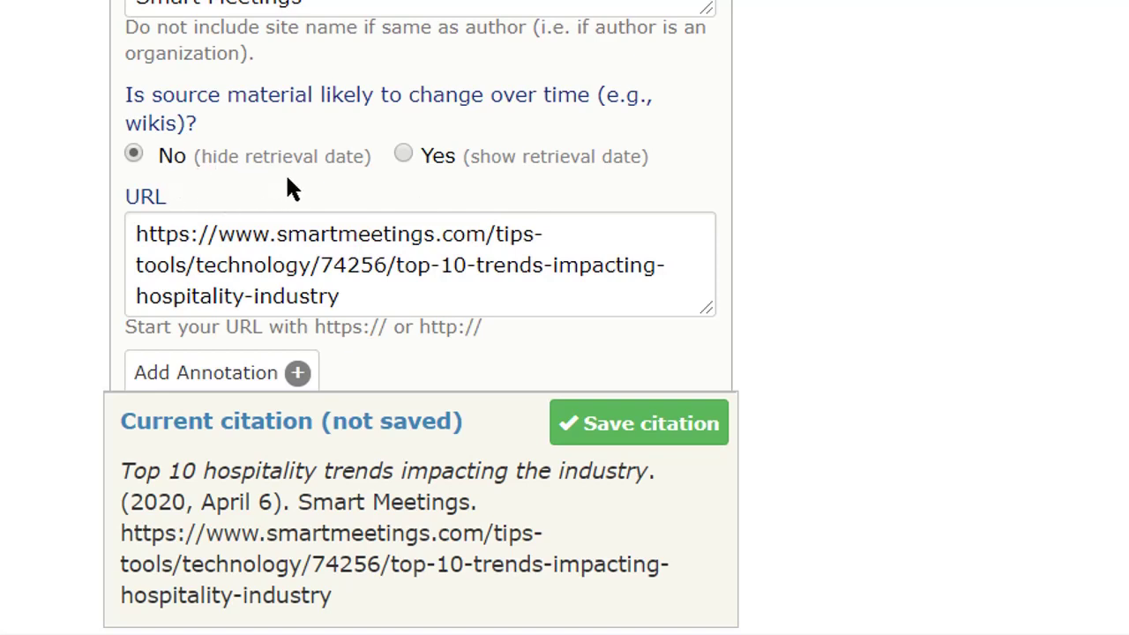
Step: Mark the source material as likely to change over time and set the retrieval date to today, 18 April 2020
{"action": "left_click", "coordinate": [402, 155]}
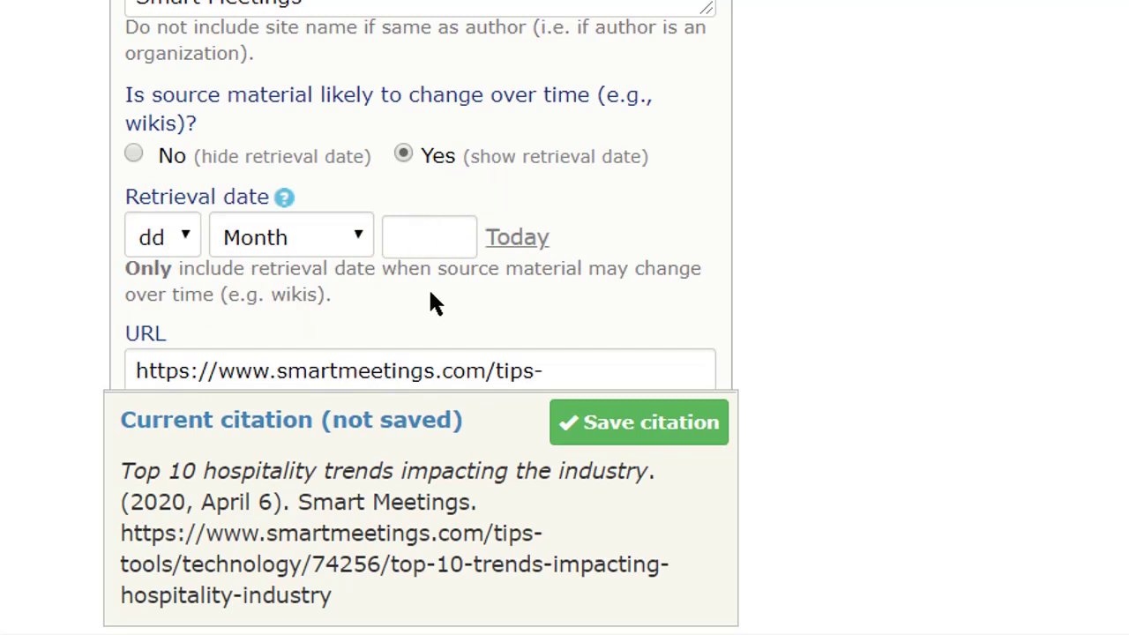
{"action": "left_click", "coordinate": [520, 243]}
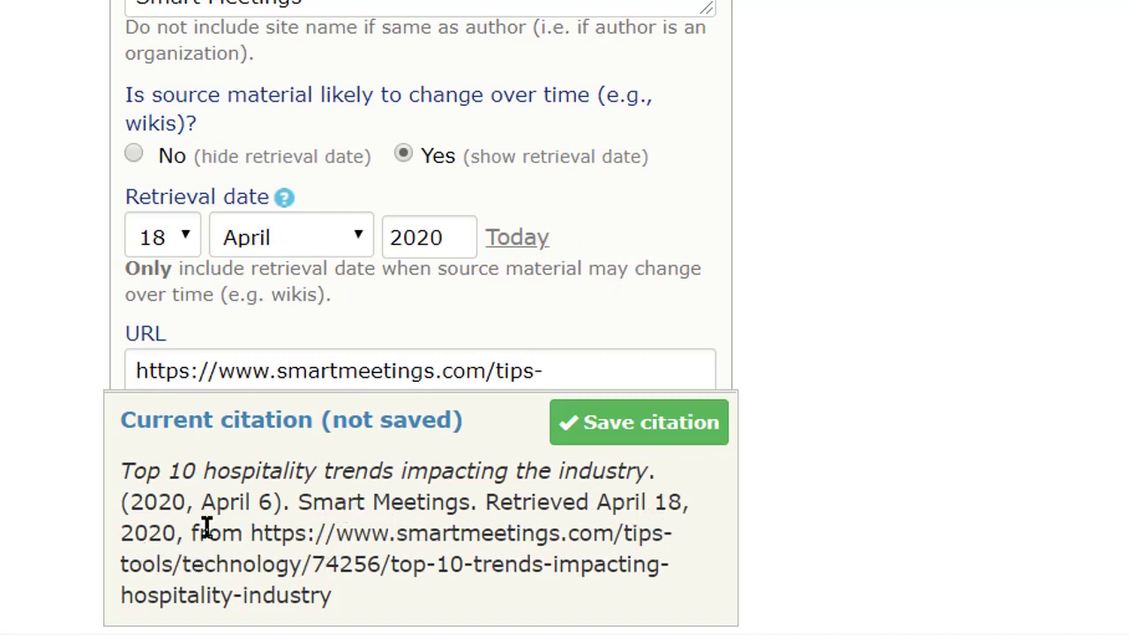
Step: Recheck the citation's fields and look through the Smart Meetings source article for its author and publication date
{"action": "scroll", "coordinate": [535, 272], "scroll_direction": "down", "scroll_amount": 1}
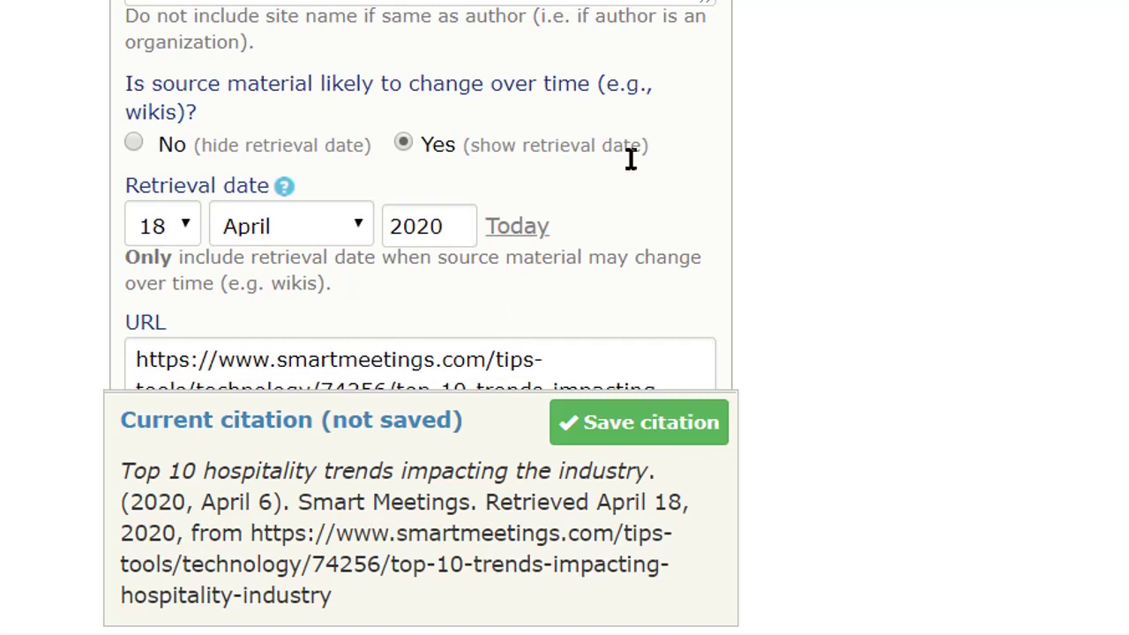
{"action": "scroll", "coordinate": [601, 230], "scroll_direction": "down", "scroll_amount": 1}
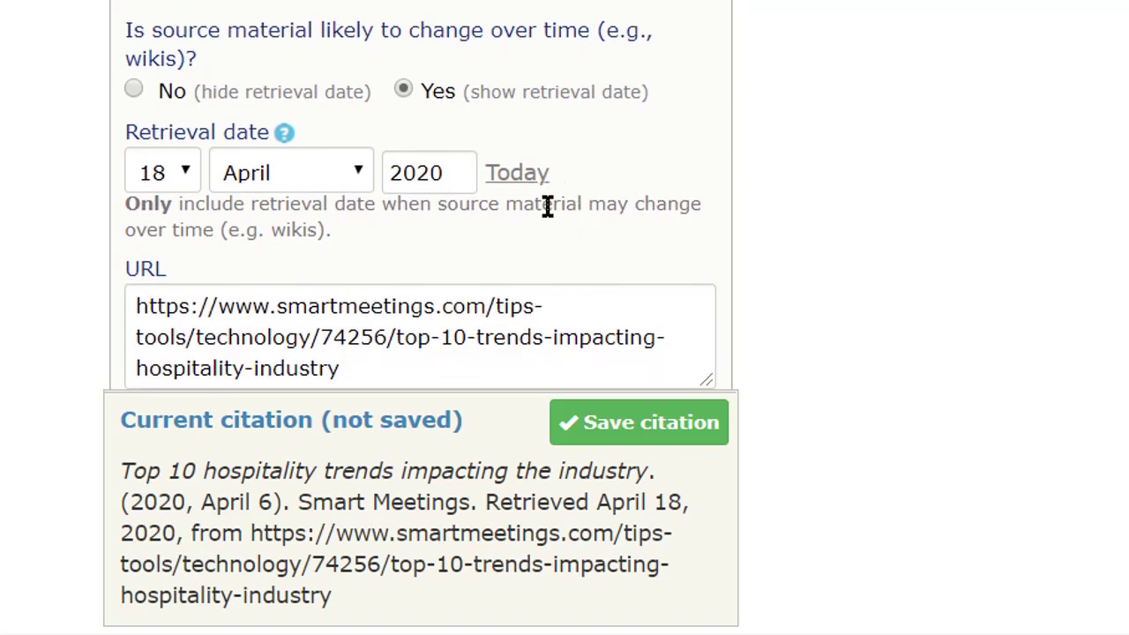
{"action": "scroll", "coordinate": [571, 228], "scroll_direction": "down", "scroll_amount": 2}
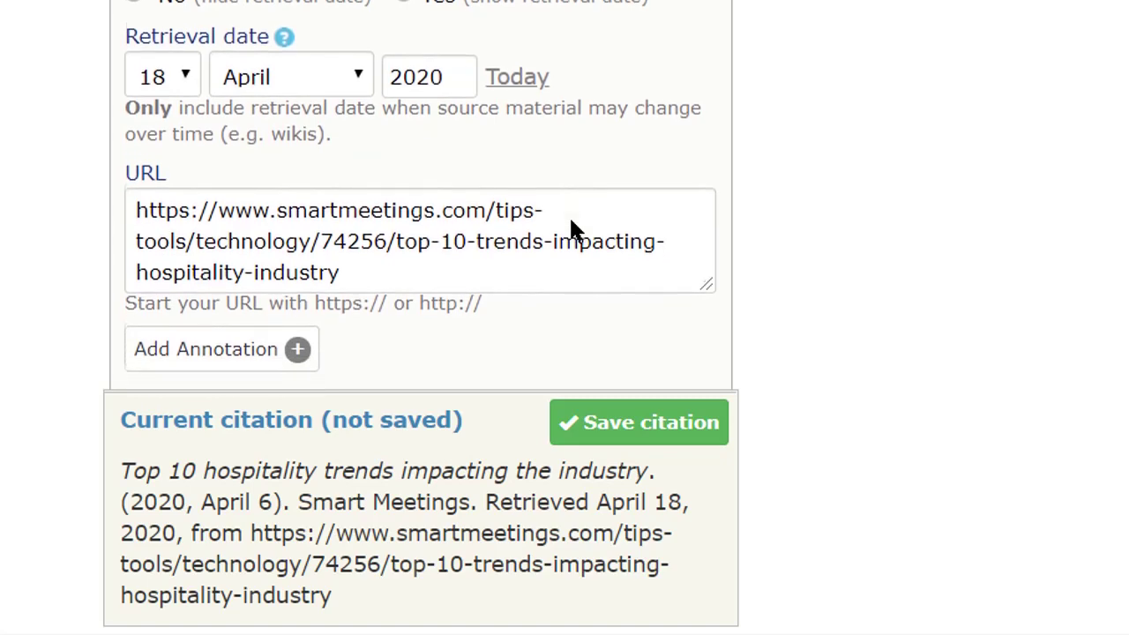
{"action": "scroll", "coordinate": [575, 231], "scroll_direction": "up", "scroll_amount": 5}
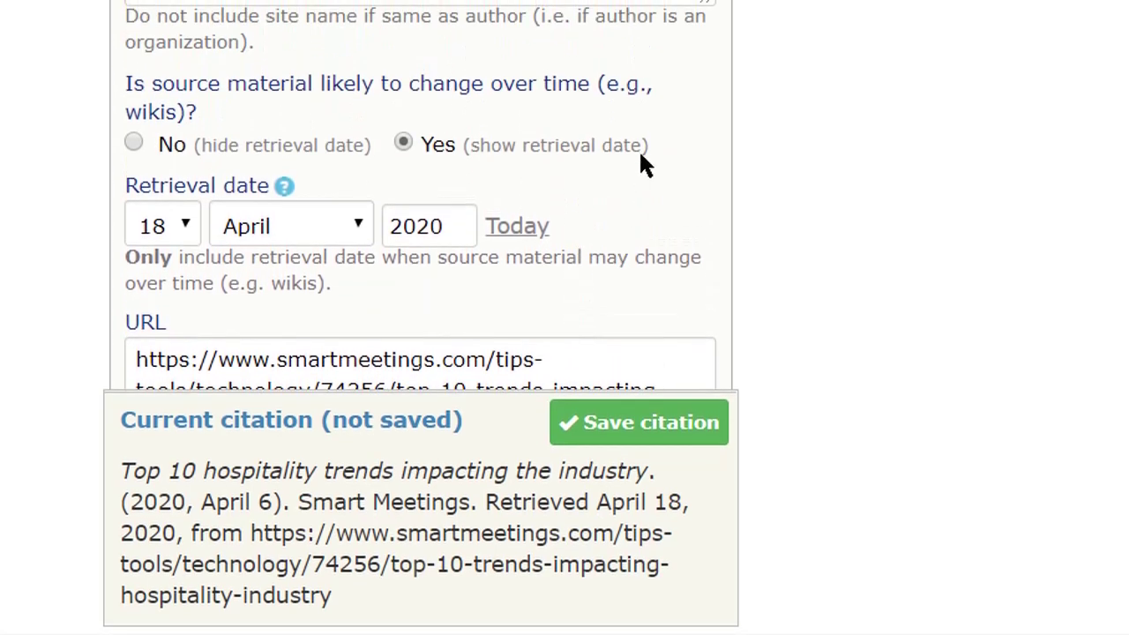
{"action": "scroll", "coordinate": [662, 35], "scroll_direction": "up", "scroll_amount": 3}
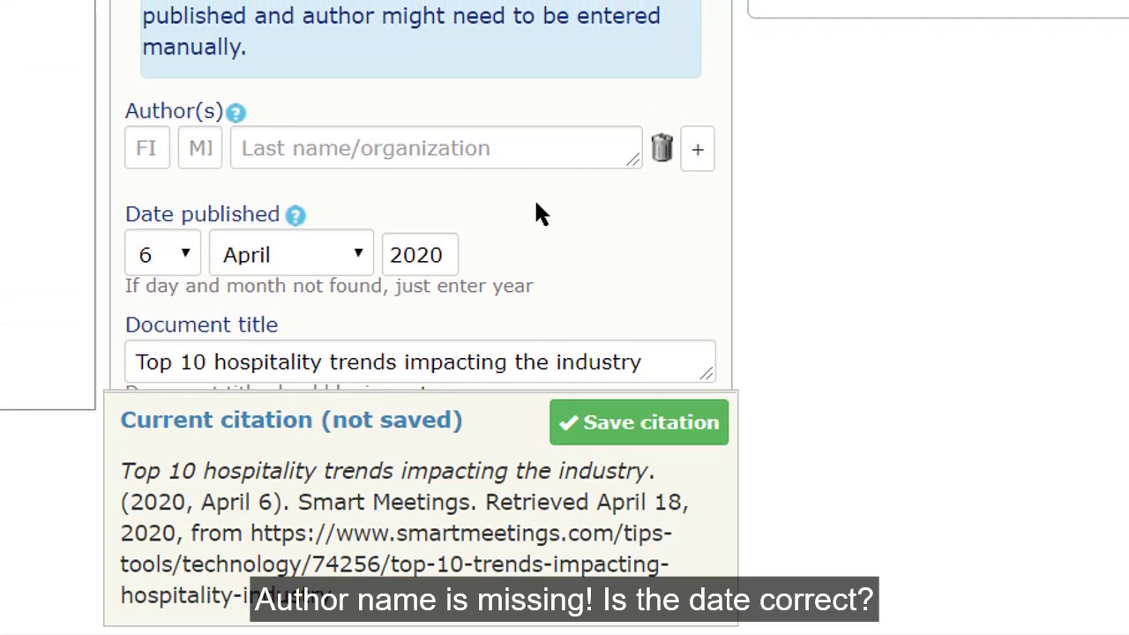
{"action": "scroll", "coordinate": [529, 211], "scroll_direction": "down", "scroll_amount": 1}
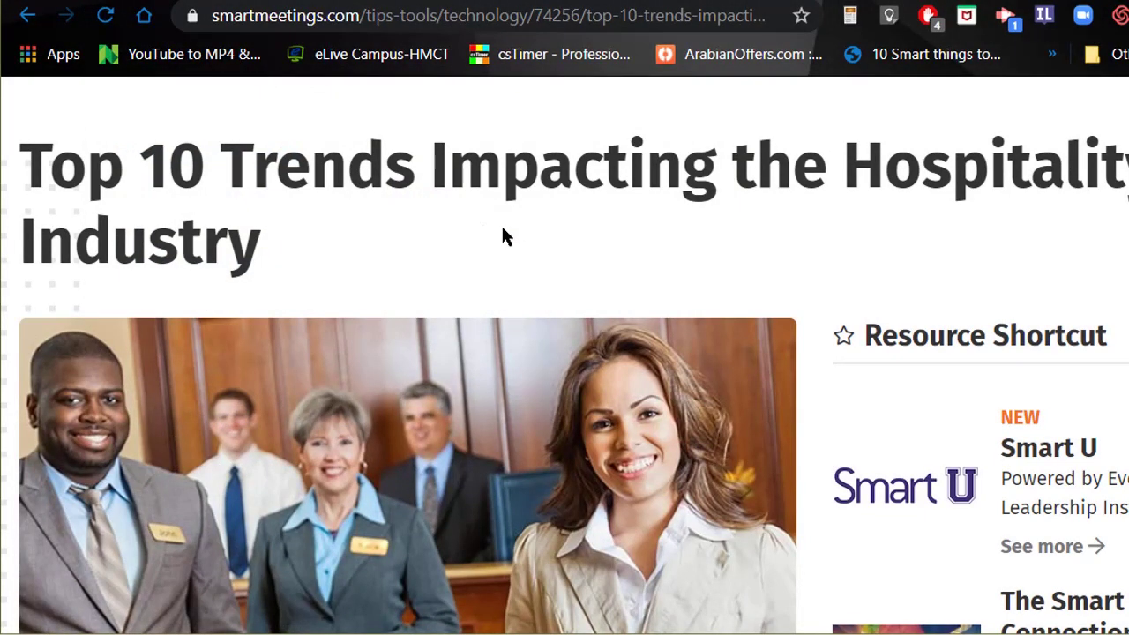
{"action": "scroll", "coordinate": [494, 233], "scroll_direction": "down", "scroll_amount": 2}
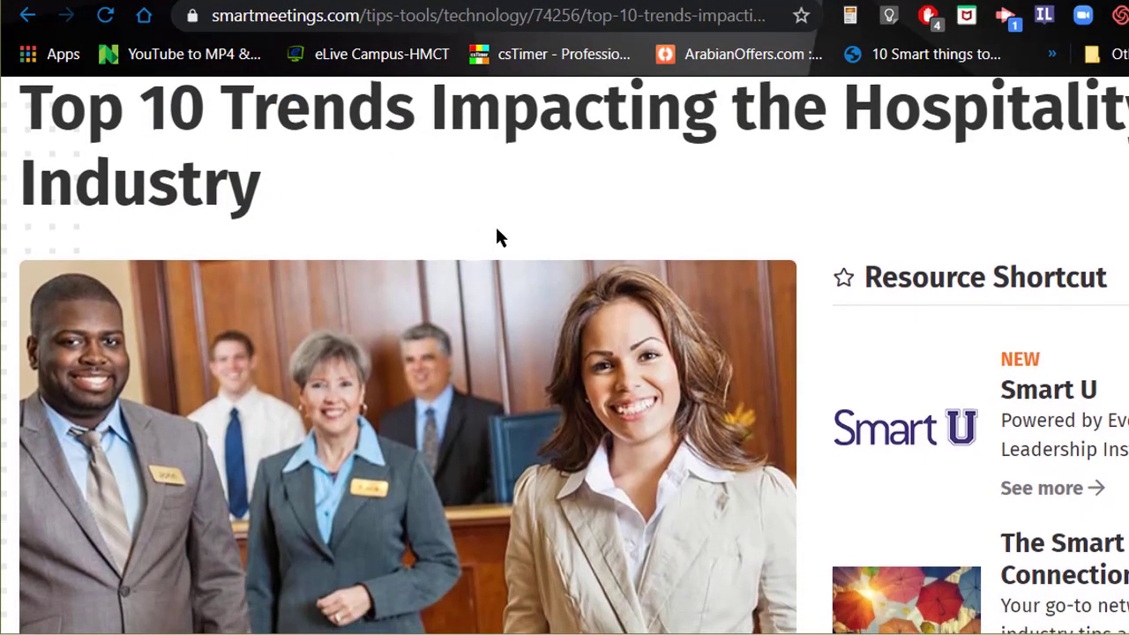
{"action": "scroll", "coordinate": [510, 356], "scroll_direction": "down", "scroll_amount": 3}
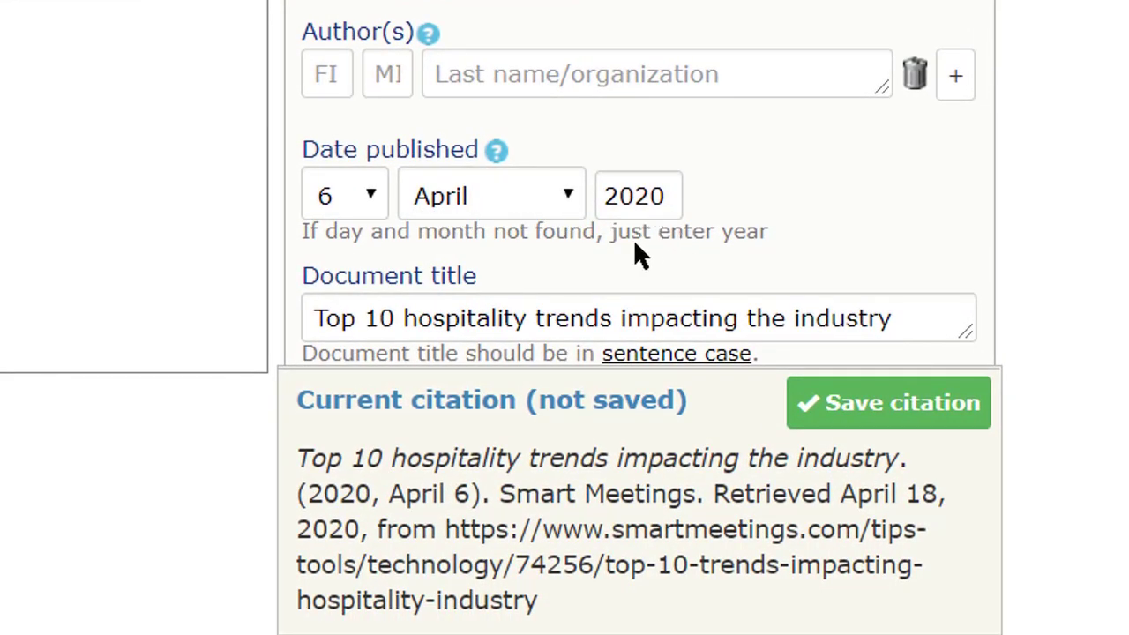
Step: Set the citation's publication date to 2 August 2018
{"action": "left_click", "coordinate": [371, 196]}
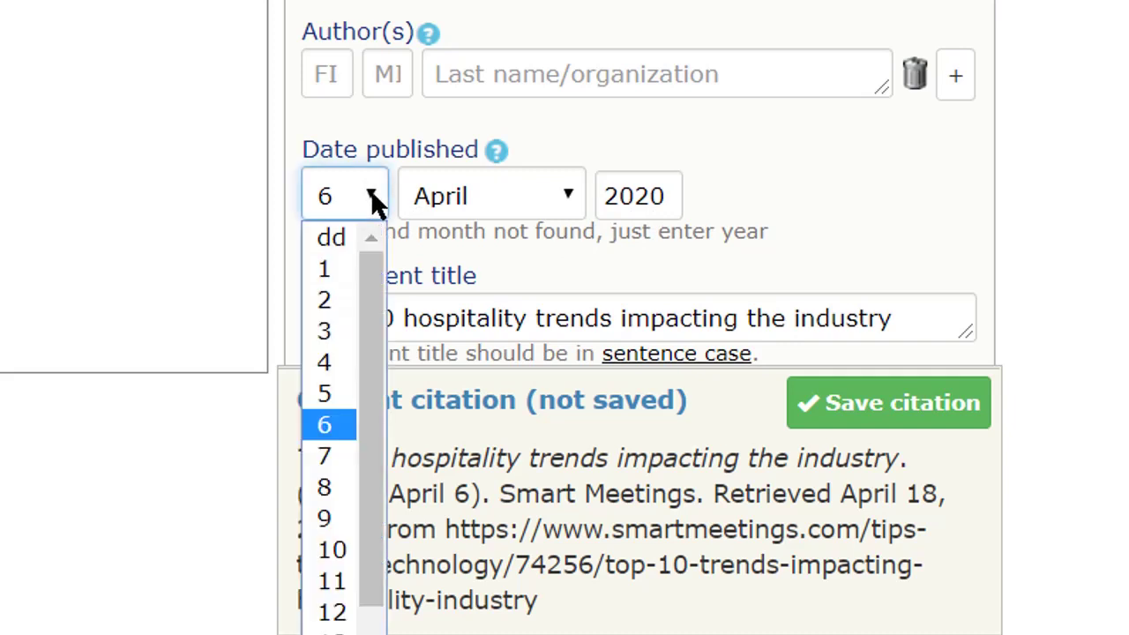
{"action": "left_click", "coordinate": [339, 305]}
{"action": "left_click", "coordinate": [569, 196]}
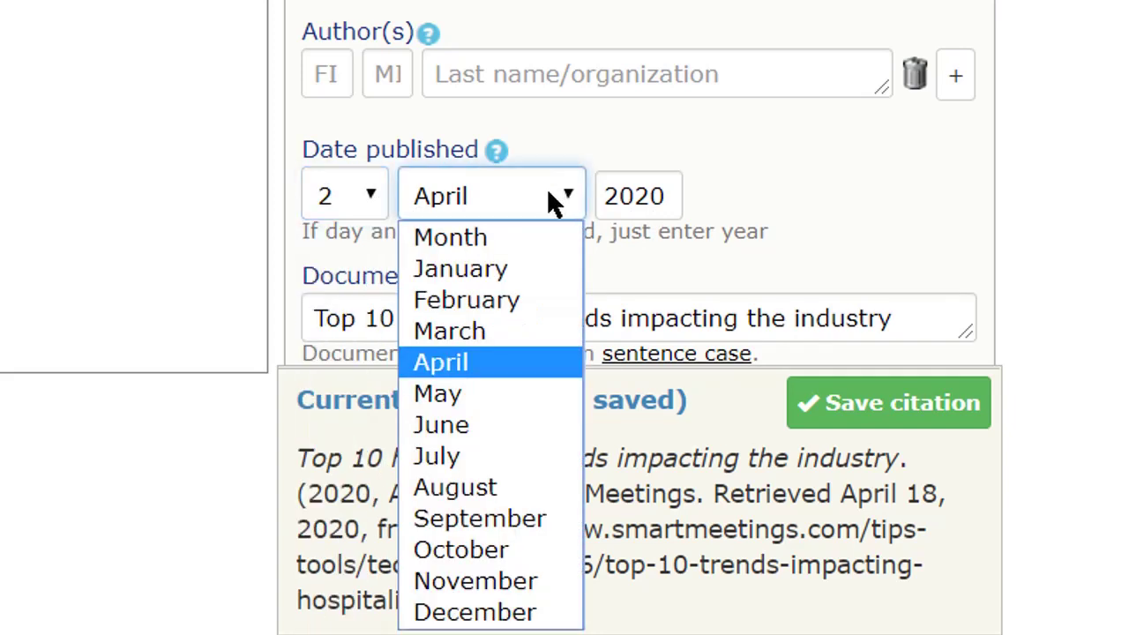
{"action": "left_click", "coordinate": [481, 486]}
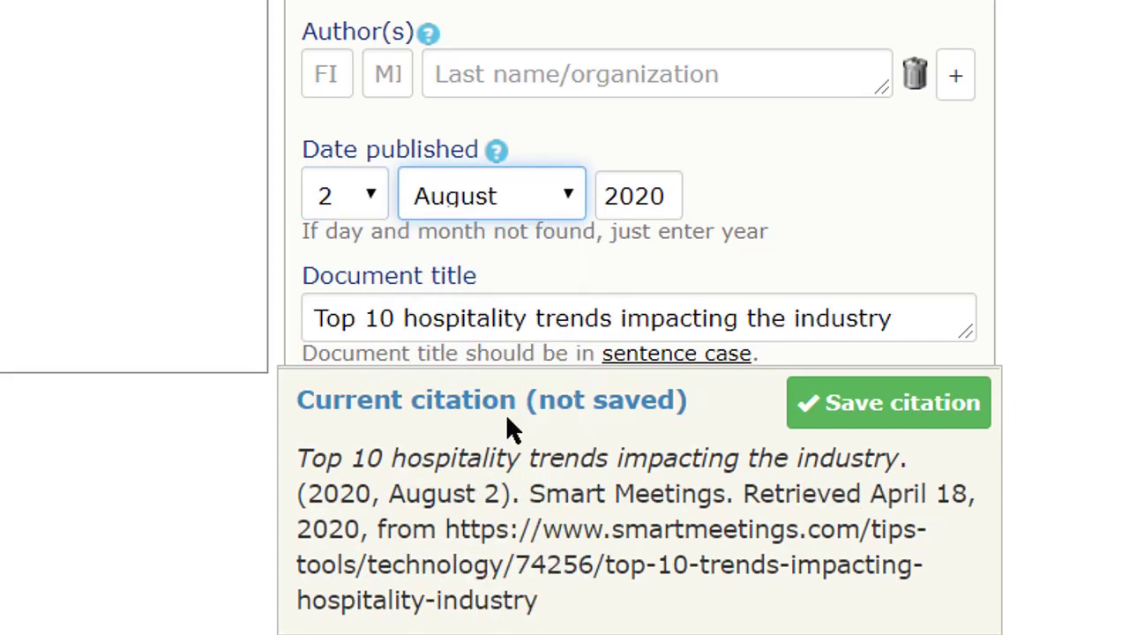
{"action": "left_click", "coordinate": [663, 198]}
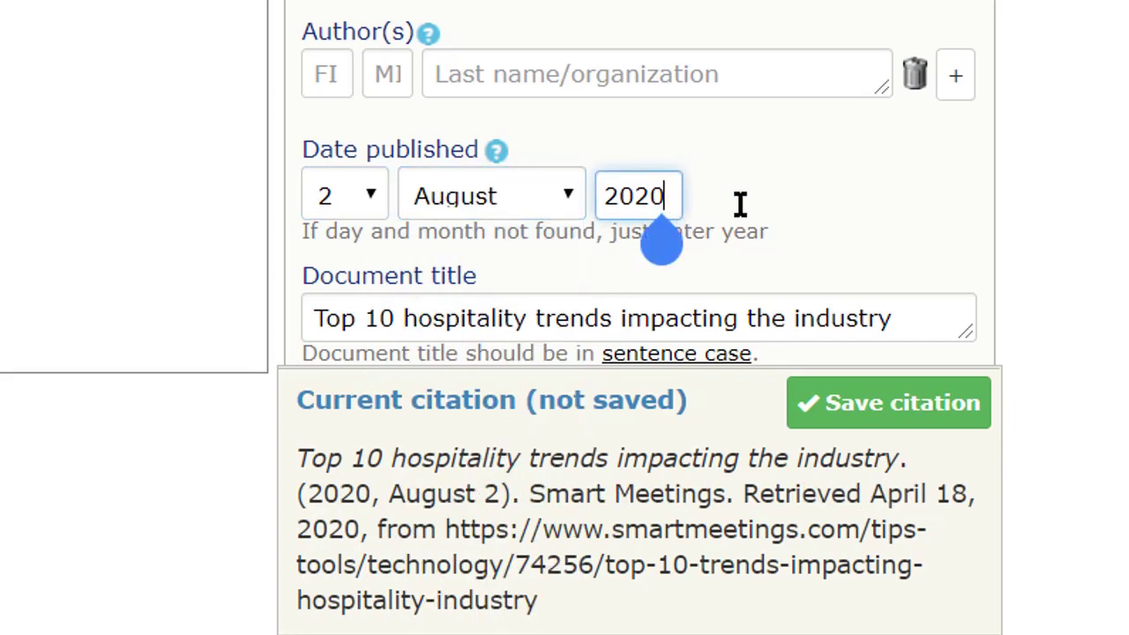
{"action": "key", "text": "BackSpace"}
{"action": "key", "text": "BackSpace"}
{"action": "type", "text": "18"}
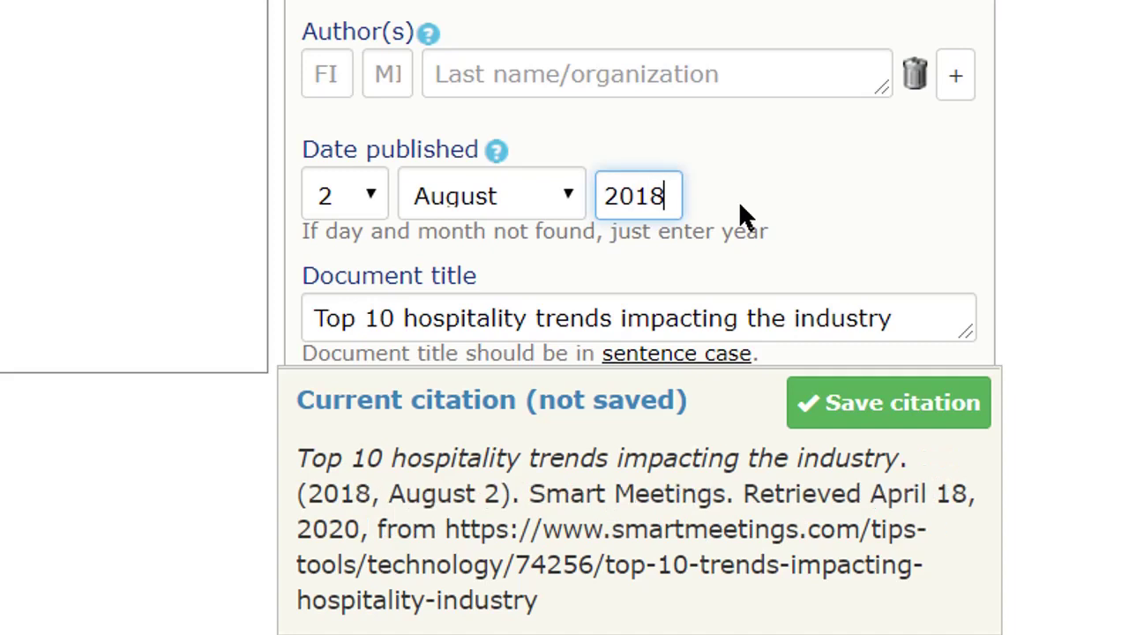
Step: Enter the article author's last name and first initial, and try an extra author row before removing it
{"action": "mouse_move", "coordinate": [515, 148]}
{"action": "left_click", "coordinate": [485, 79]}
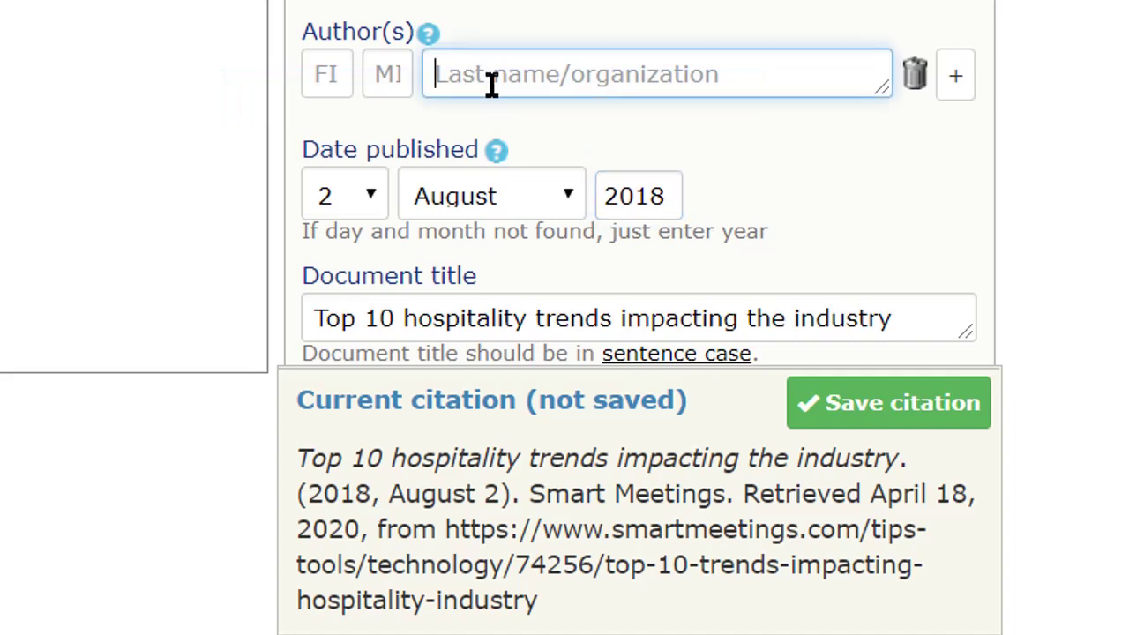
{"action": "type", "text": "J"}
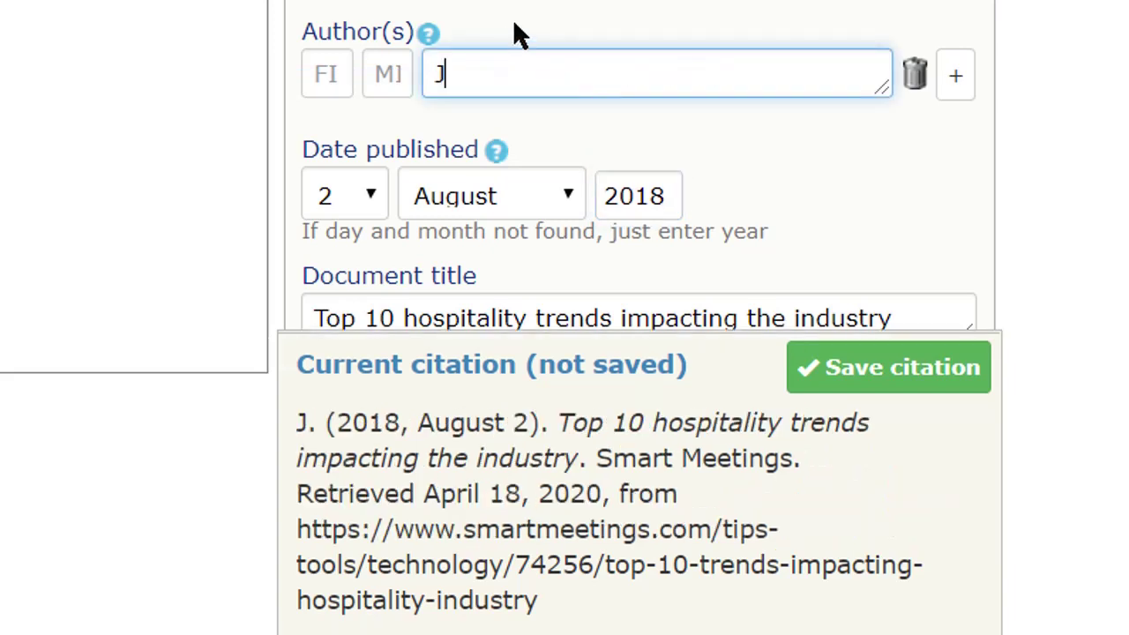
{"action": "type", "text": "acobs"}
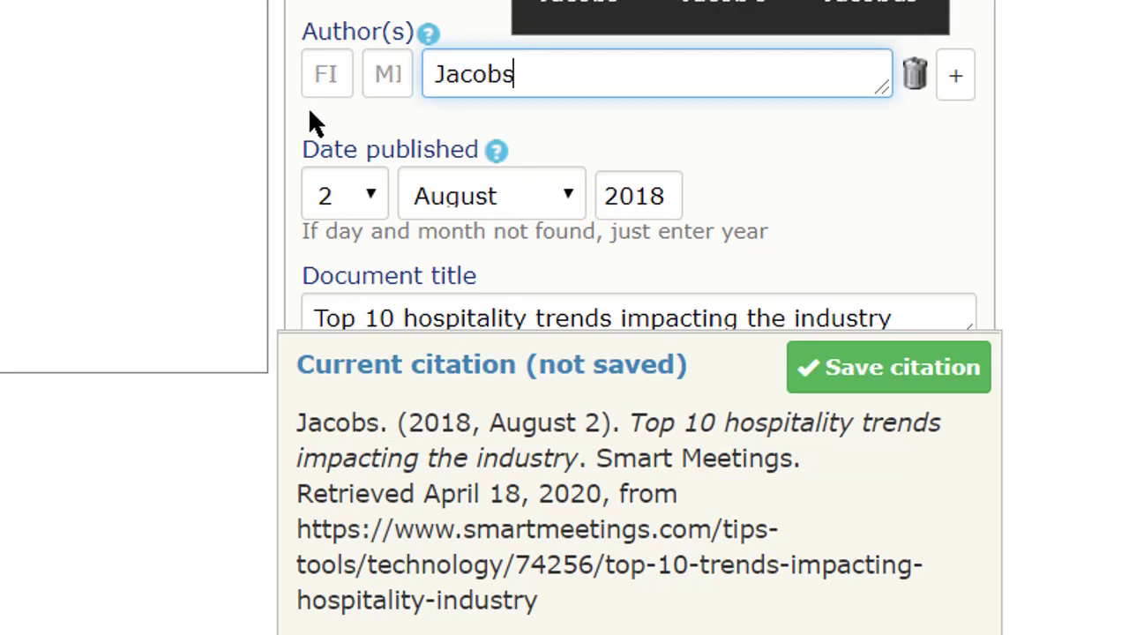
{"action": "left_click", "coordinate": [325, 75]}
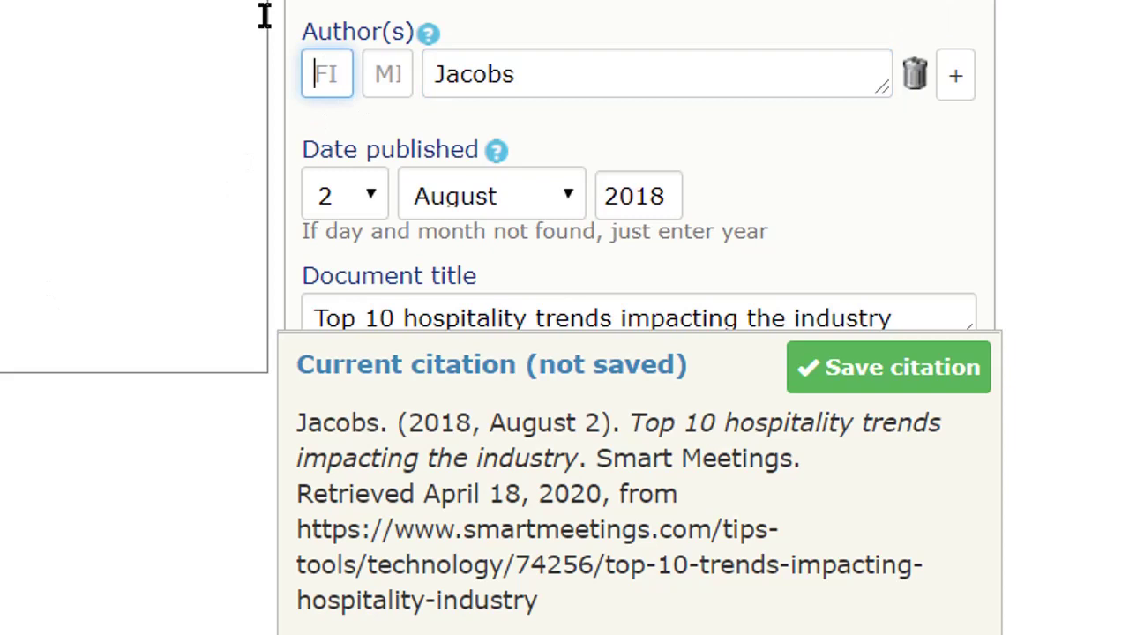
{"action": "type", "text": "S"}
{"action": "key", "text": "Tab"}
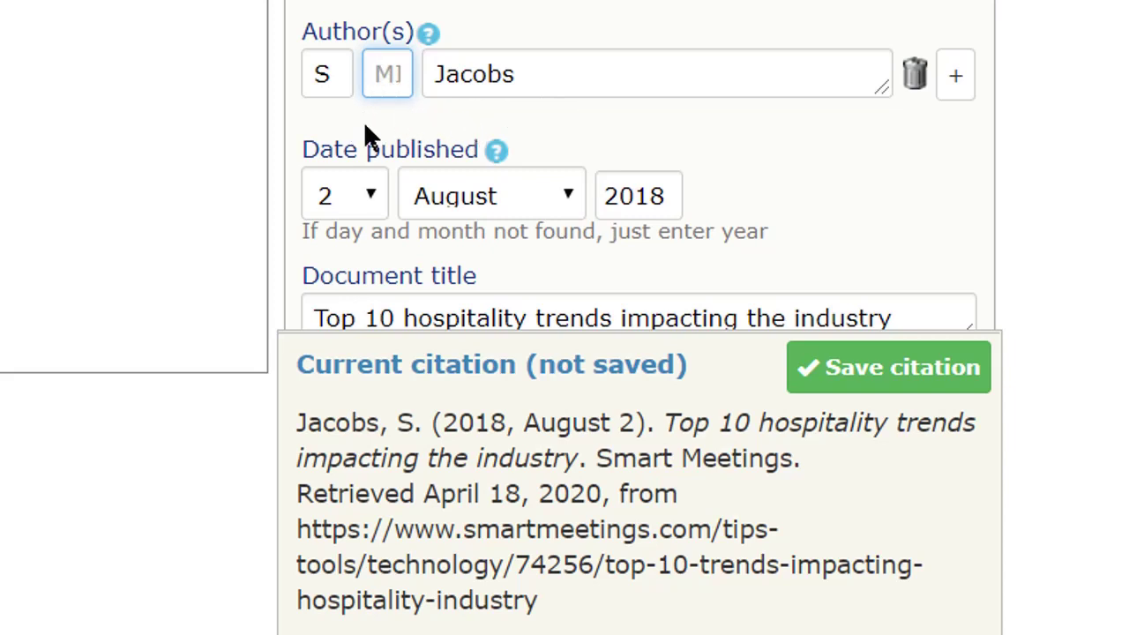
{"action": "left_click", "coordinate": [955, 77]}
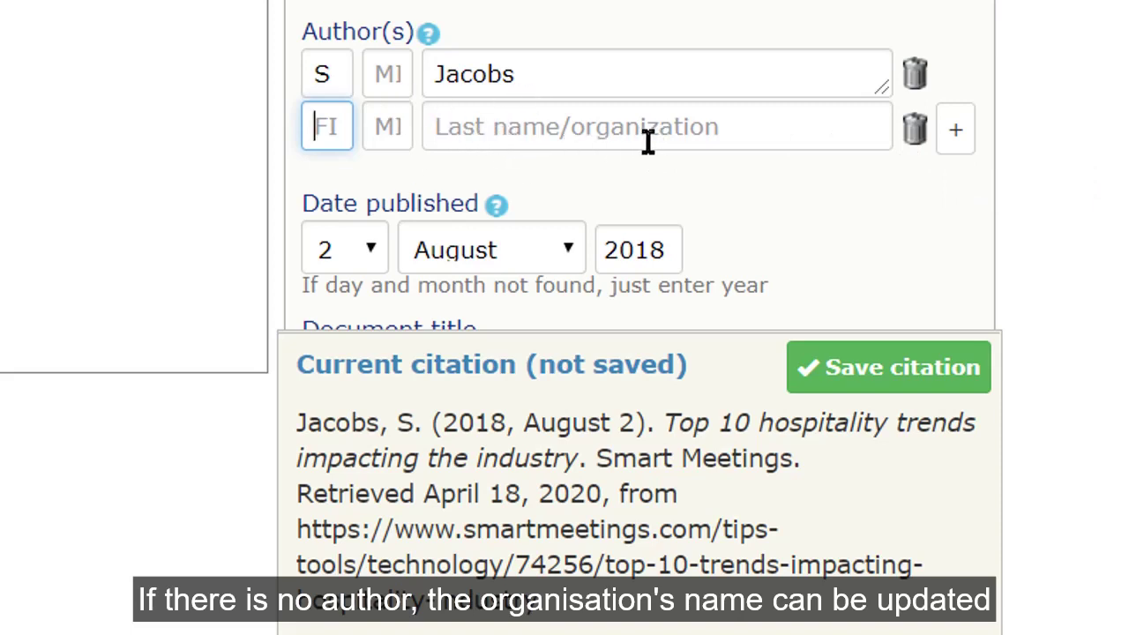
{"action": "left_click", "coordinate": [915, 137]}
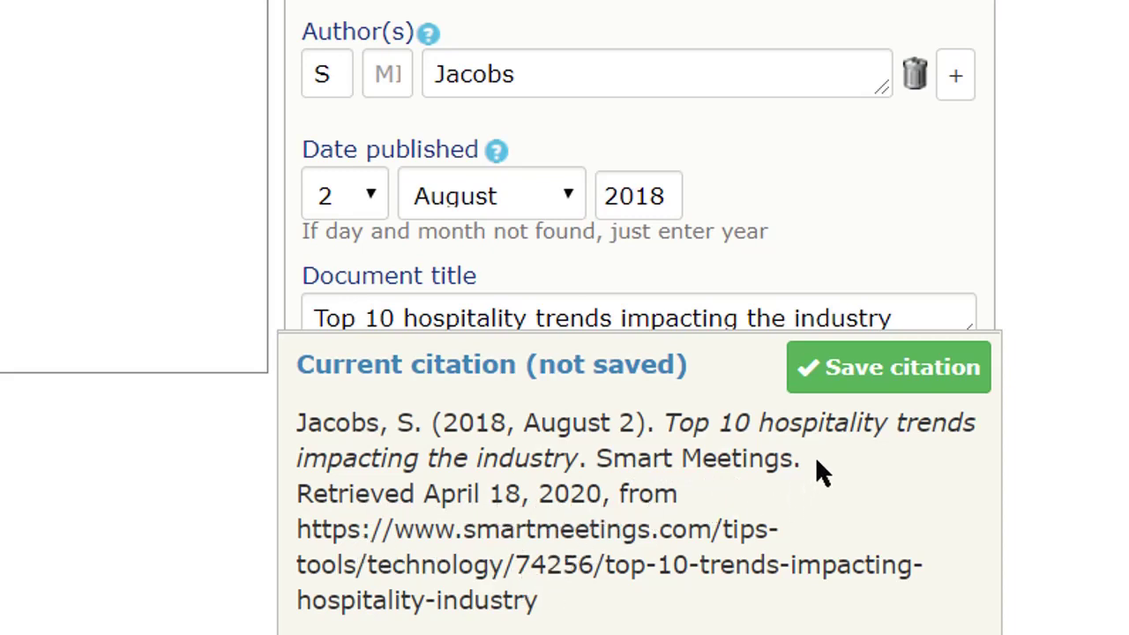
Step: Save the webpage citation to the IET Report references and display its in-text form
{"action": "left_click", "coordinate": [861, 379]}
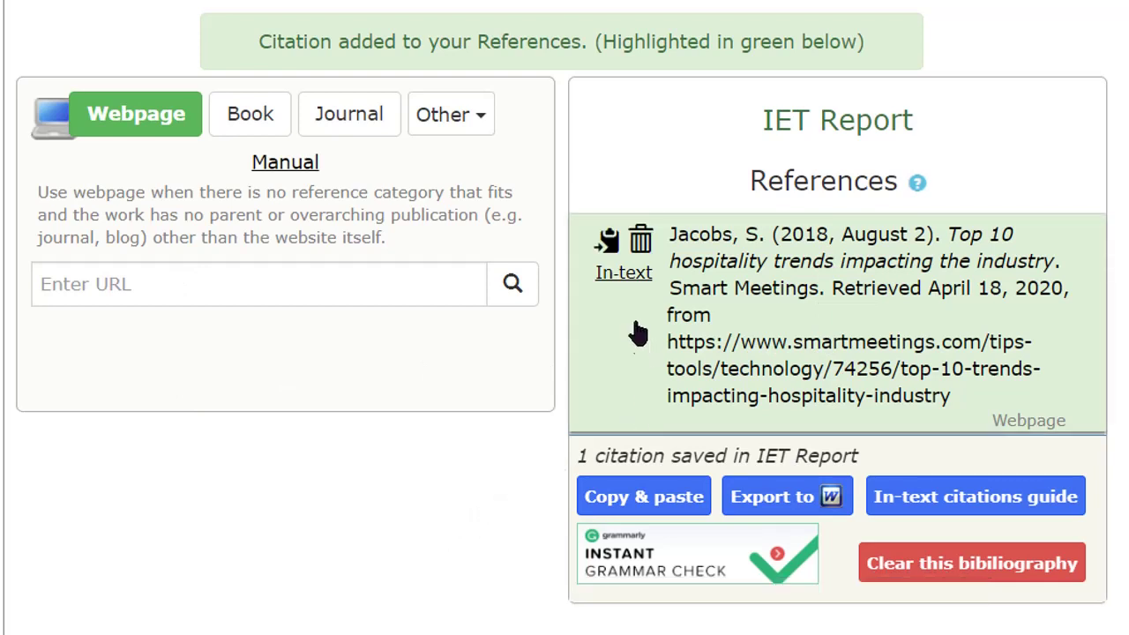
{"action": "left_click", "coordinate": [623, 275]}
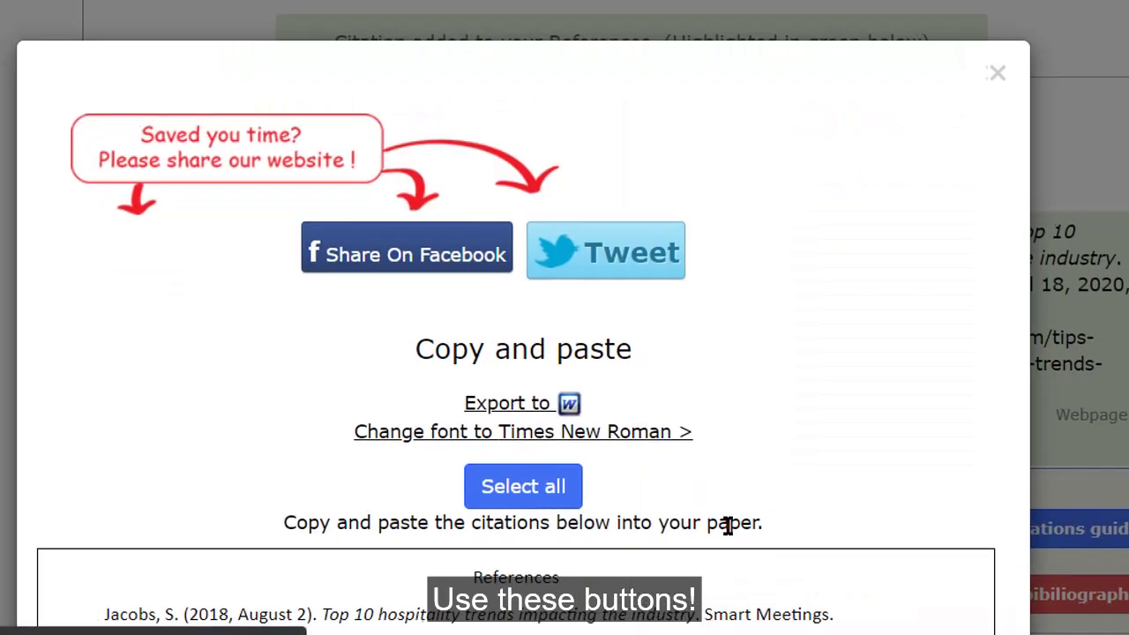
Step: Look over the copy-and-paste version of the references, close it and export the bibliography to Word
{"action": "scroll", "coordinate": [789, 441], "scroll_direction": "down", "scroll_amount": 3}
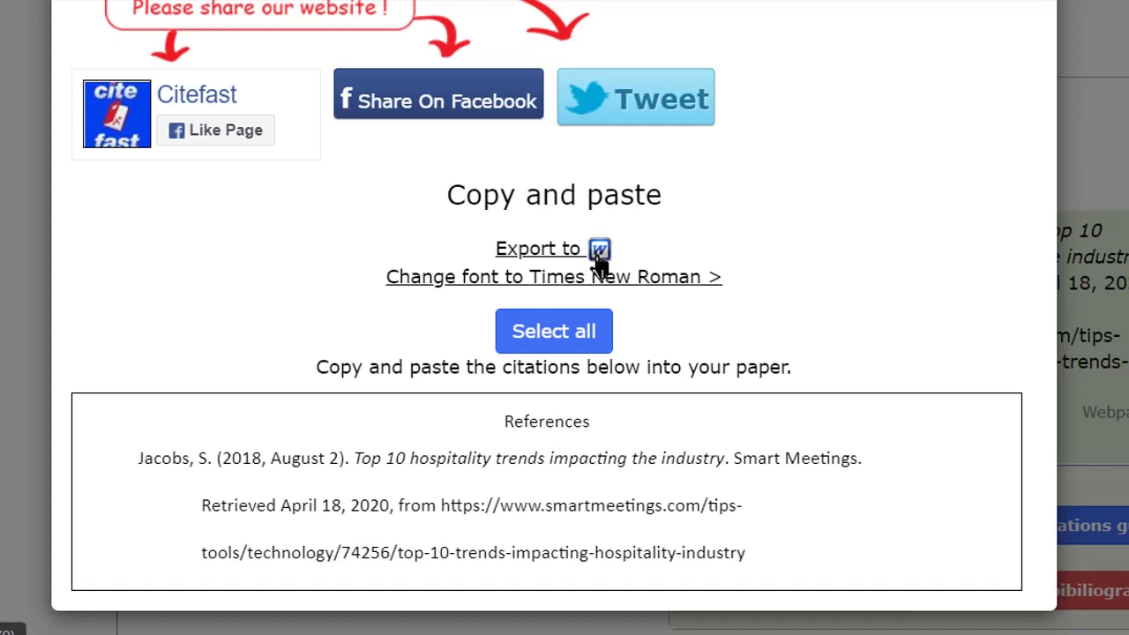
{"action": "scroll", "coordinate": [865, 185], "scroll_direction": "up", "scroll_amount": 3}
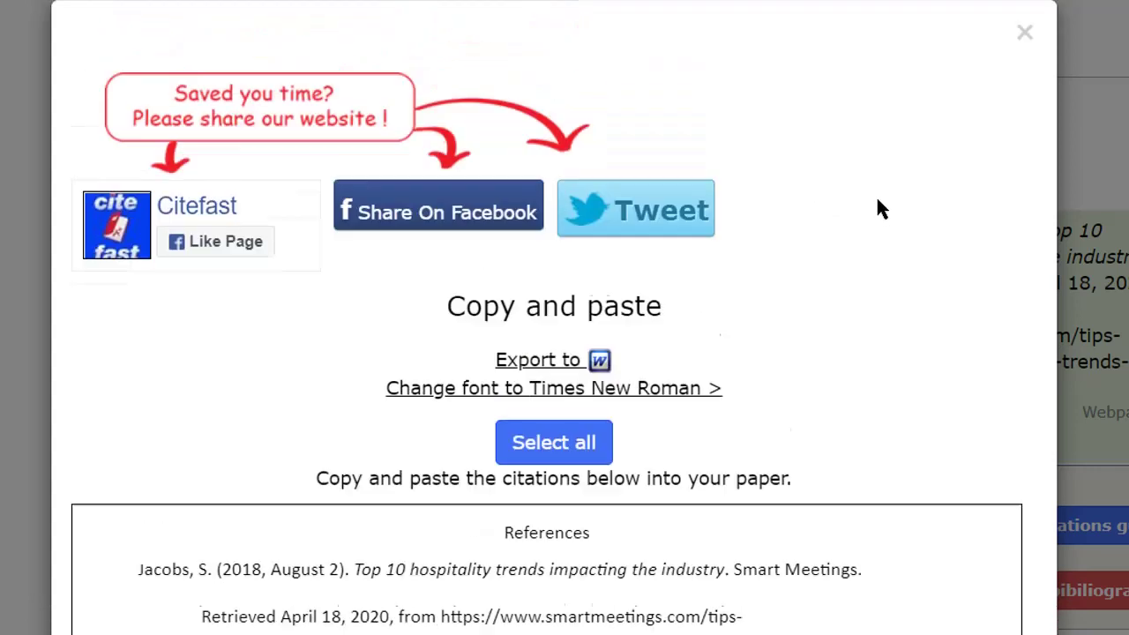
{"action": "left_click", "coordinate": [1026, 75]}
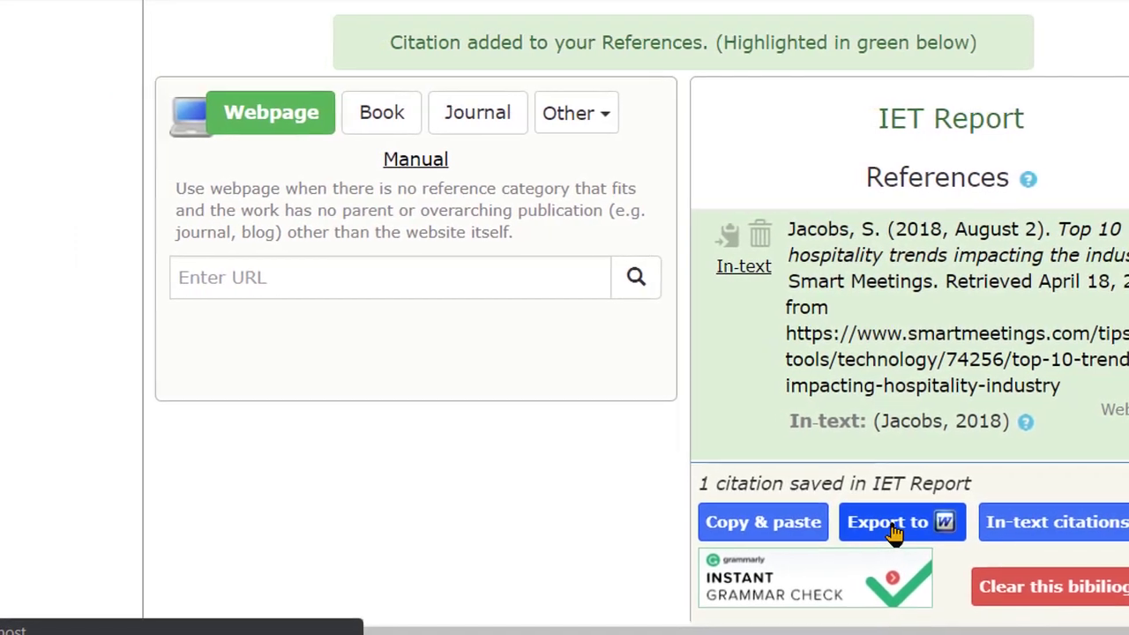
{"action": "left_click", "coordinate": [883, 526]}
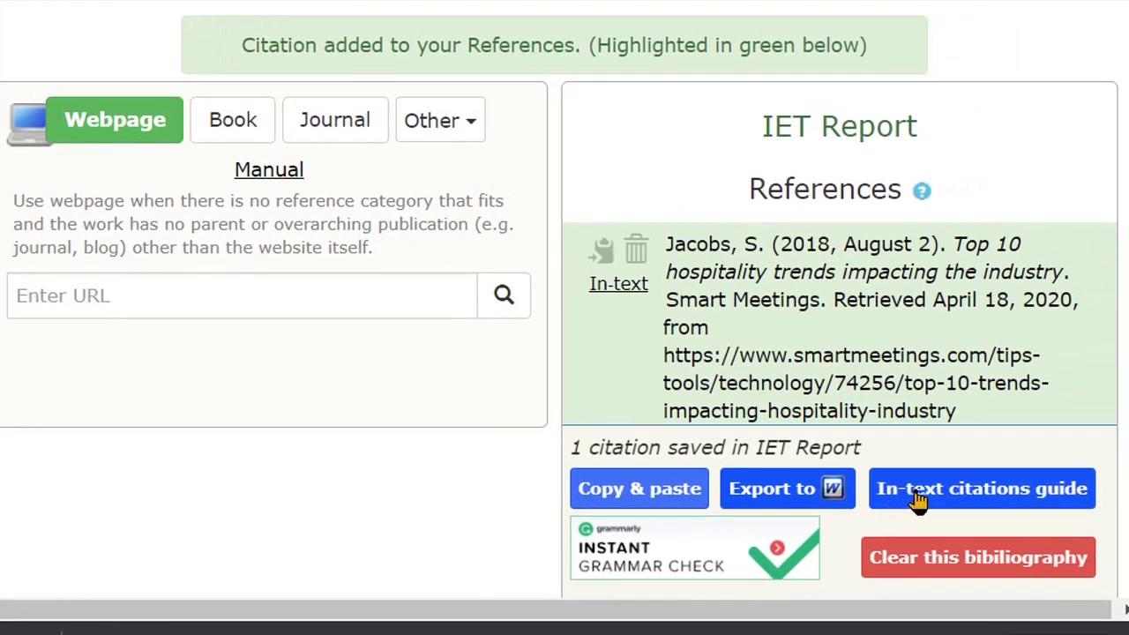
Step: Open the APA 7 in-text citations guide and read its quotation and paraphrase examples
{"action": "left_click", "coordinate": [908, 501]}
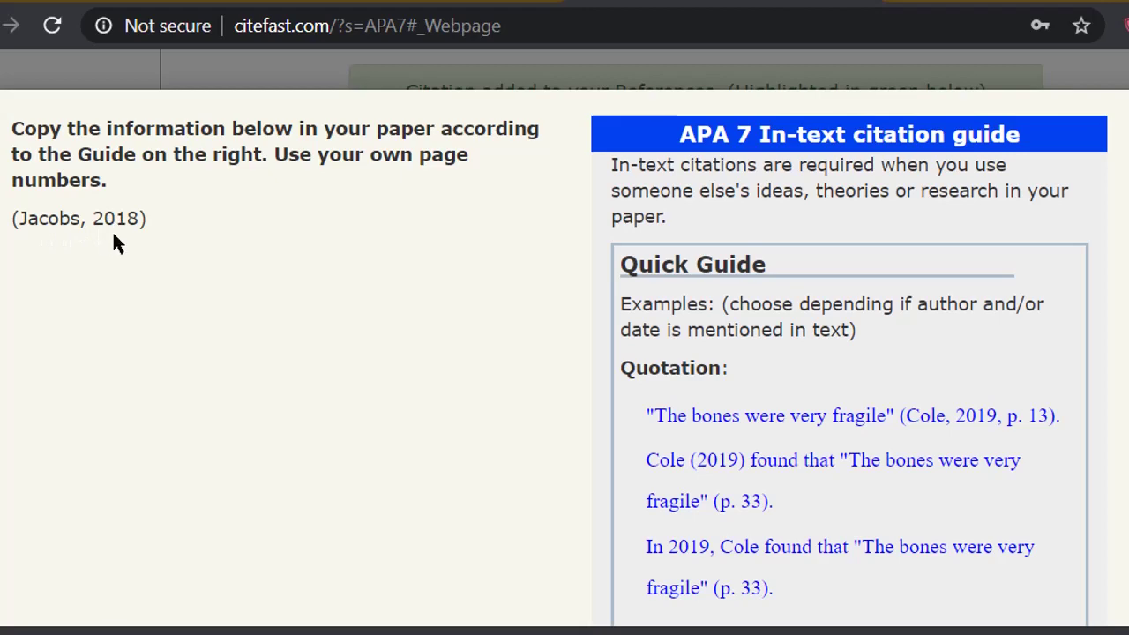
{"action": "scroll", "coordinate": [845, 370], "scroll_direction": "down", "scroll_amount": 2}
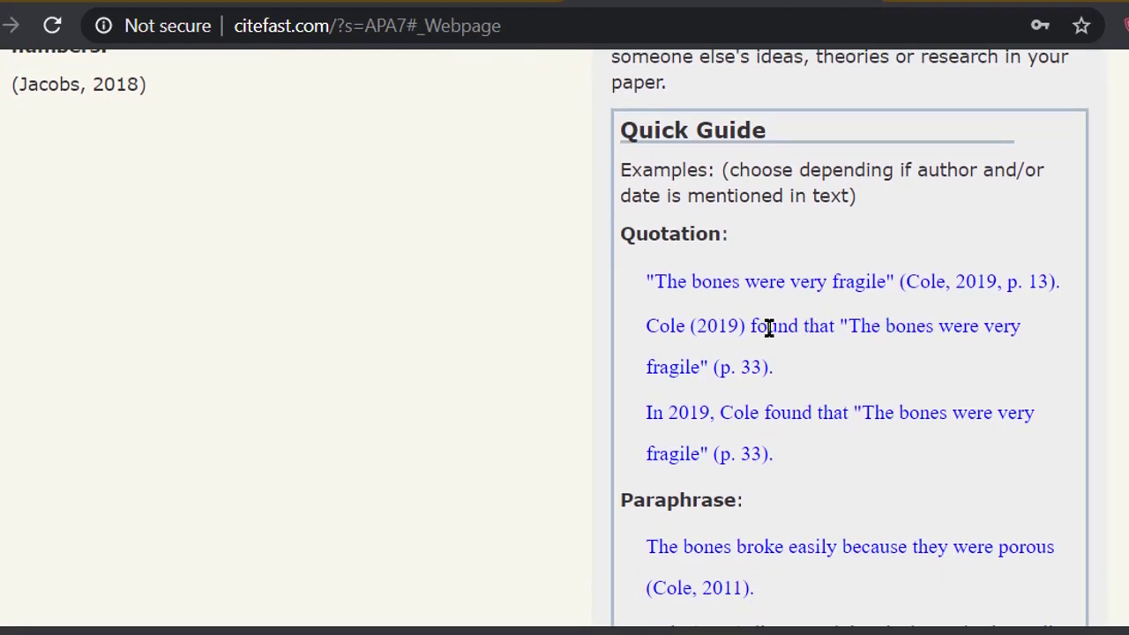
{"action": "scroll", "coordinate": [815, 484], "scroll_direction": "down", "scroll_amount": 1}
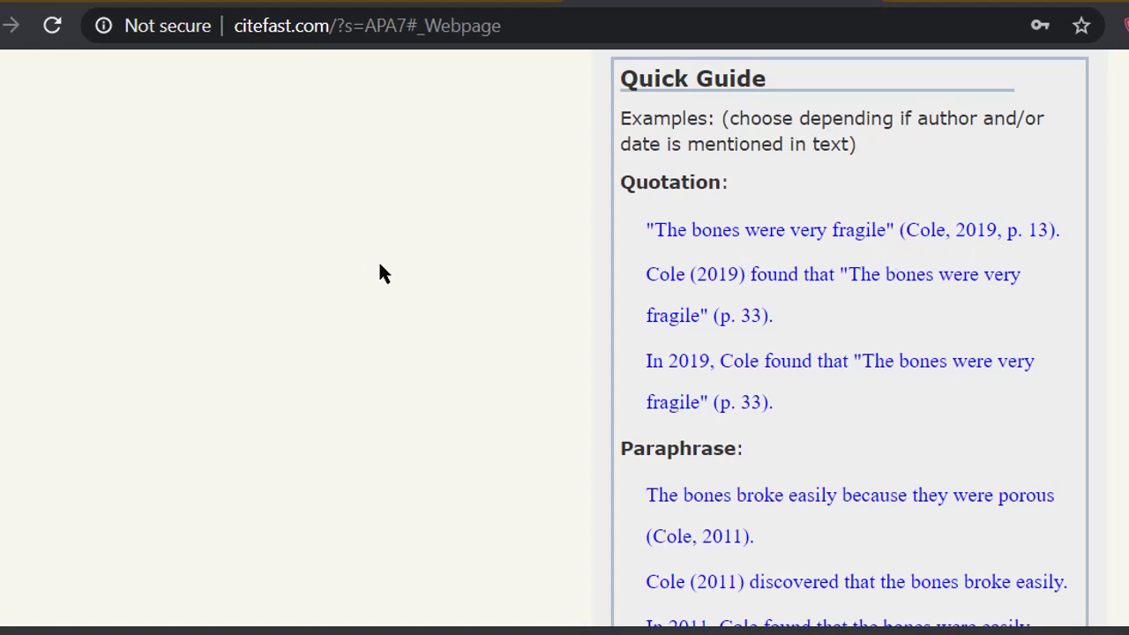
{"action": "scroll", "coordinate": [379, 264], "scroll_direction": "up", "scroll_amount": 3}
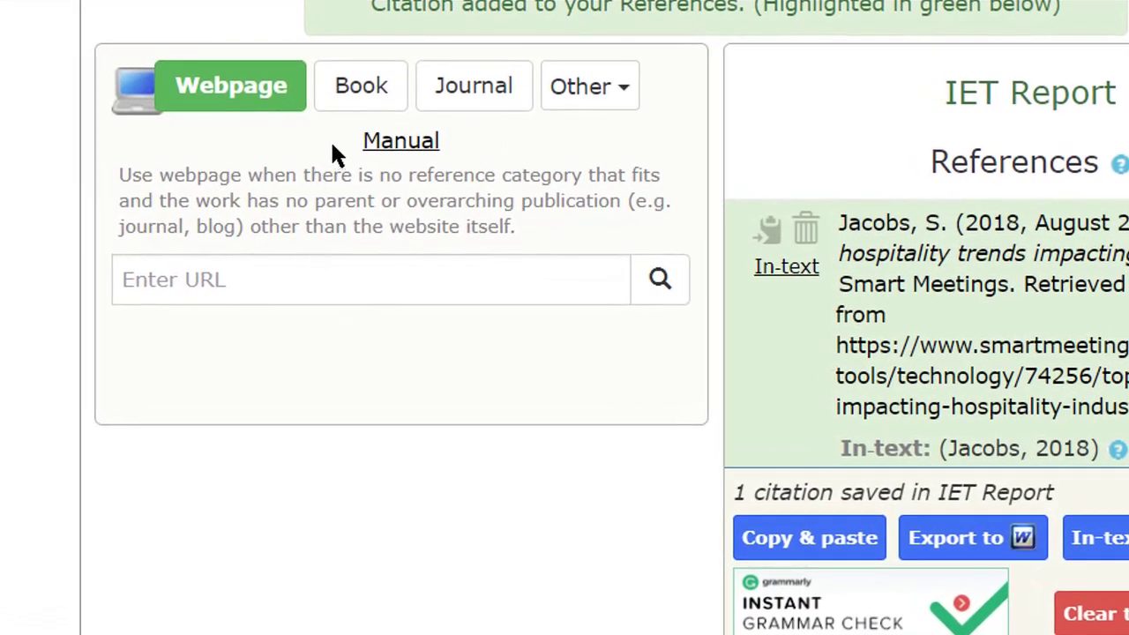
Step: Start a book citation by searching for the author's name and selecting International Cuisine and Food Production Management (2012, OUP India)
{"action": "left_click", "coordinate": [360, 94]}
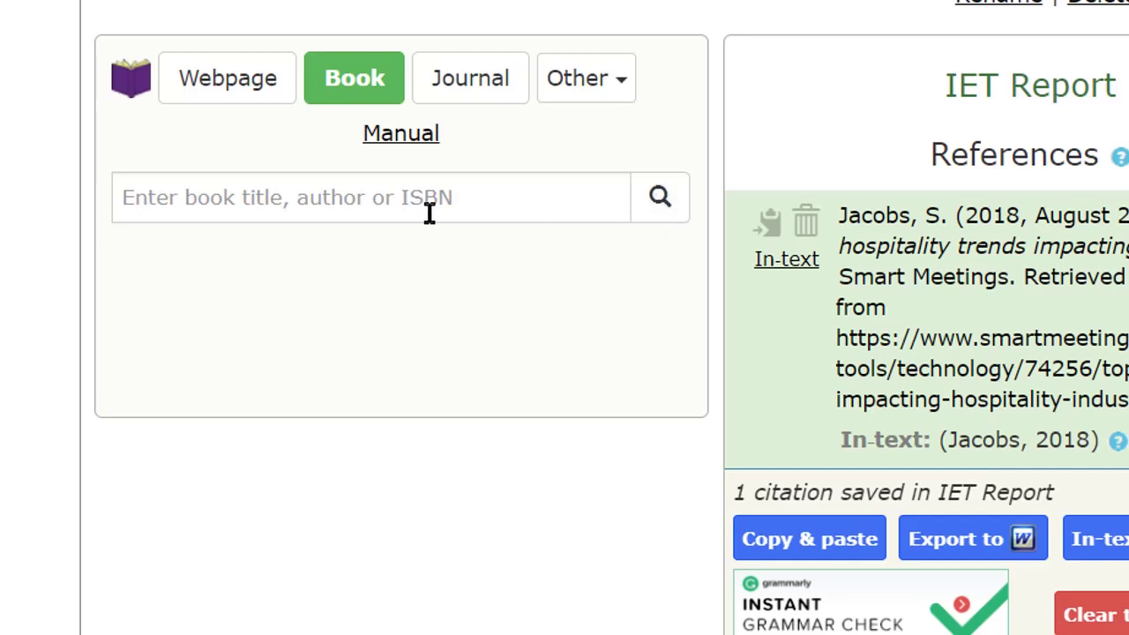
{"action": "left_click", "coordinate": [469, 89]}
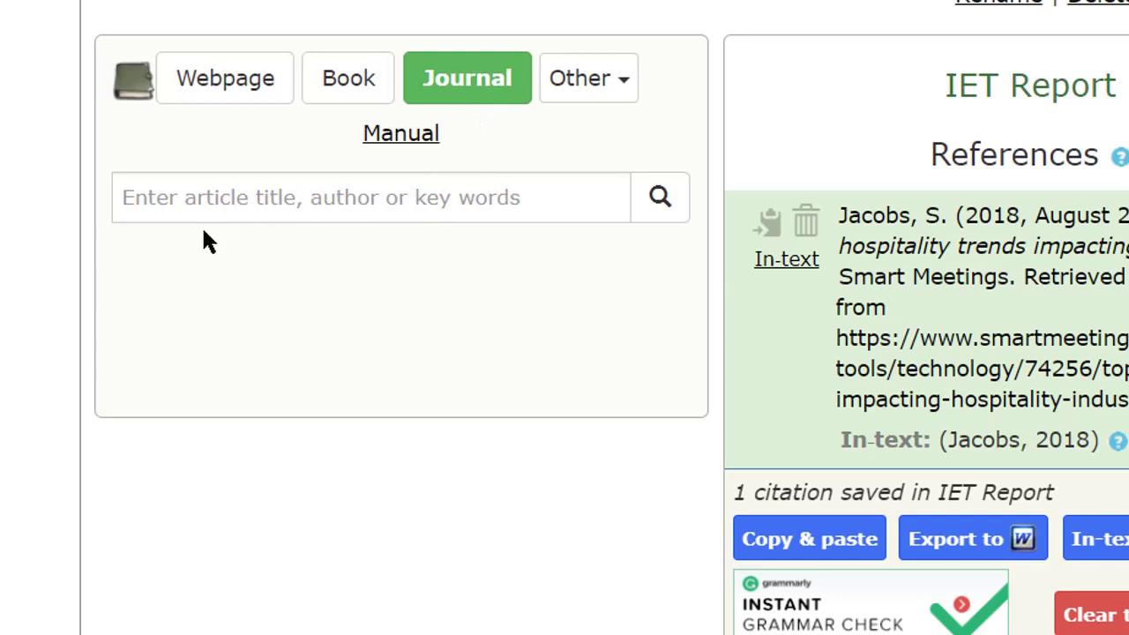
{"action": "left_click", "coordinate": [368, 91]}
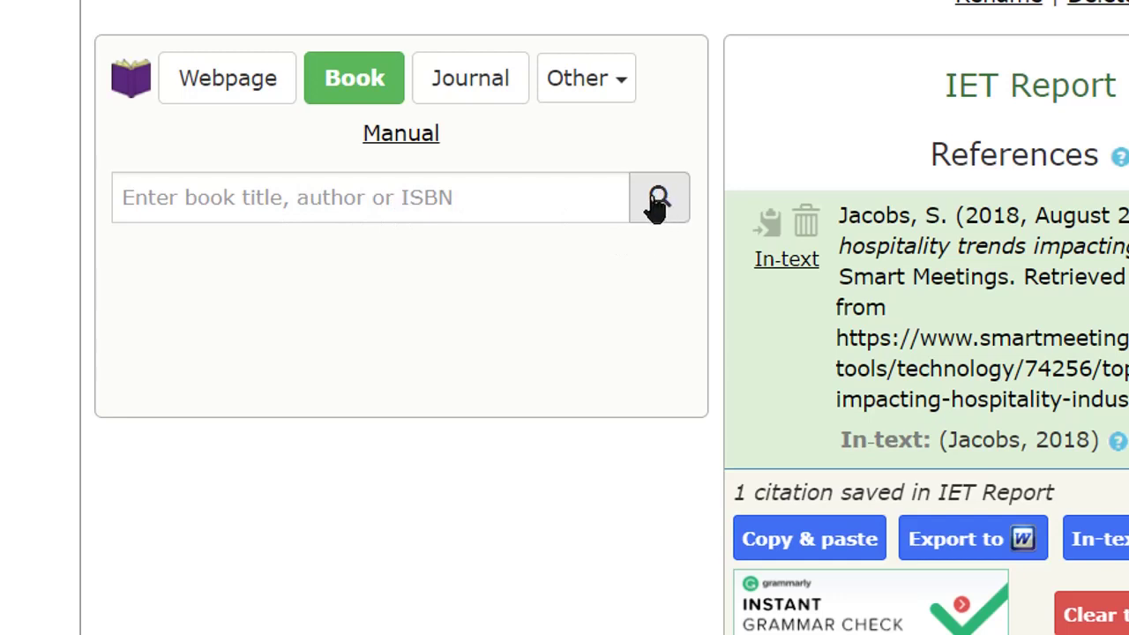
{"action": "left_click", "coordinate": [363, 200]}
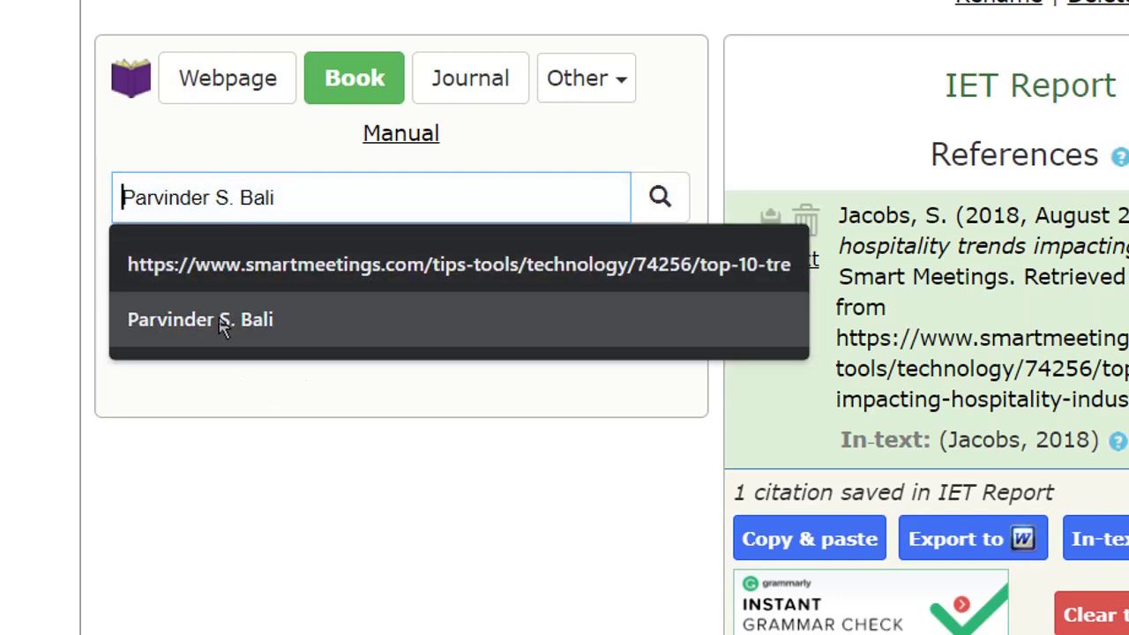
{"action": "left_click", "coordinate": [233, 320]}
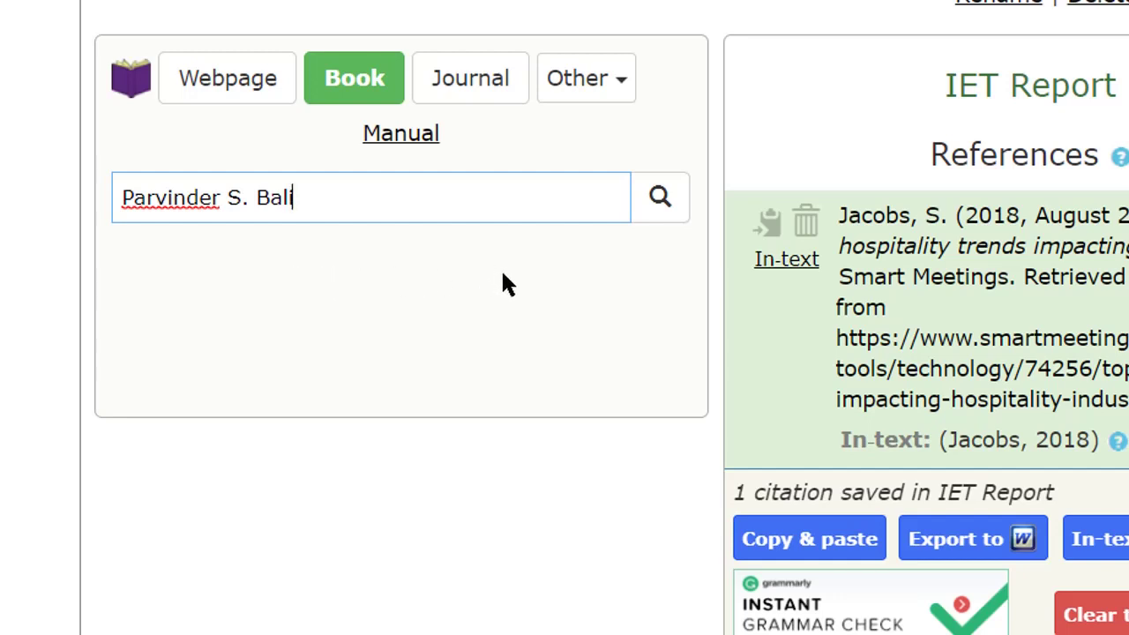
{"action": "left_click", "coordinate": [659, 202]}
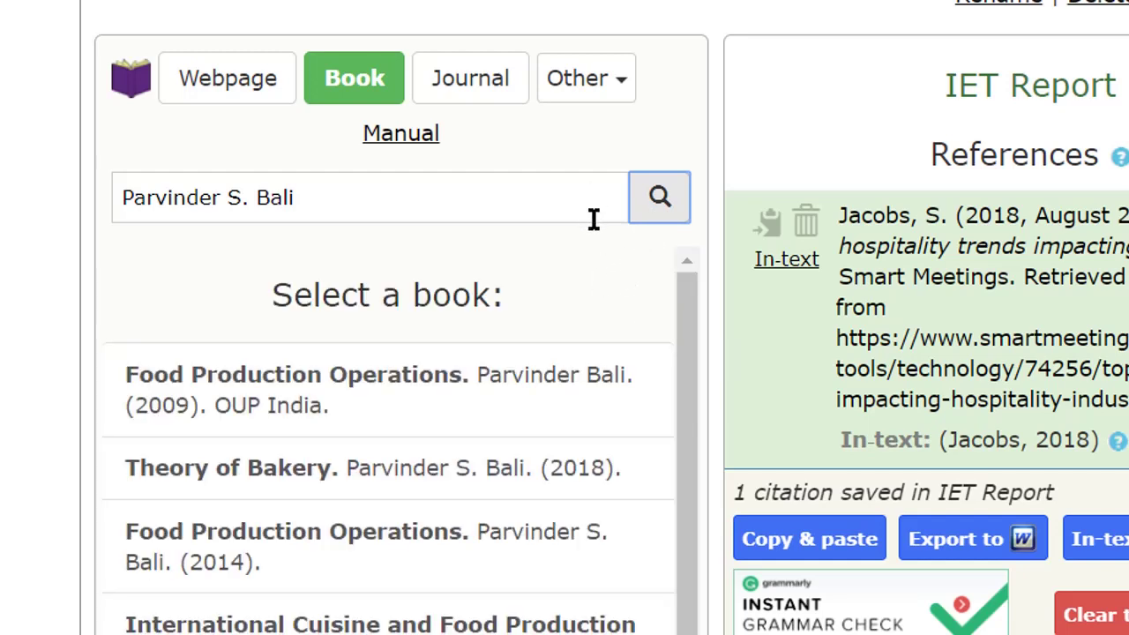
{"action": "scroll", "coordinate": [695, 327], "scroll_direction": "down", "scroll_amount": 1}
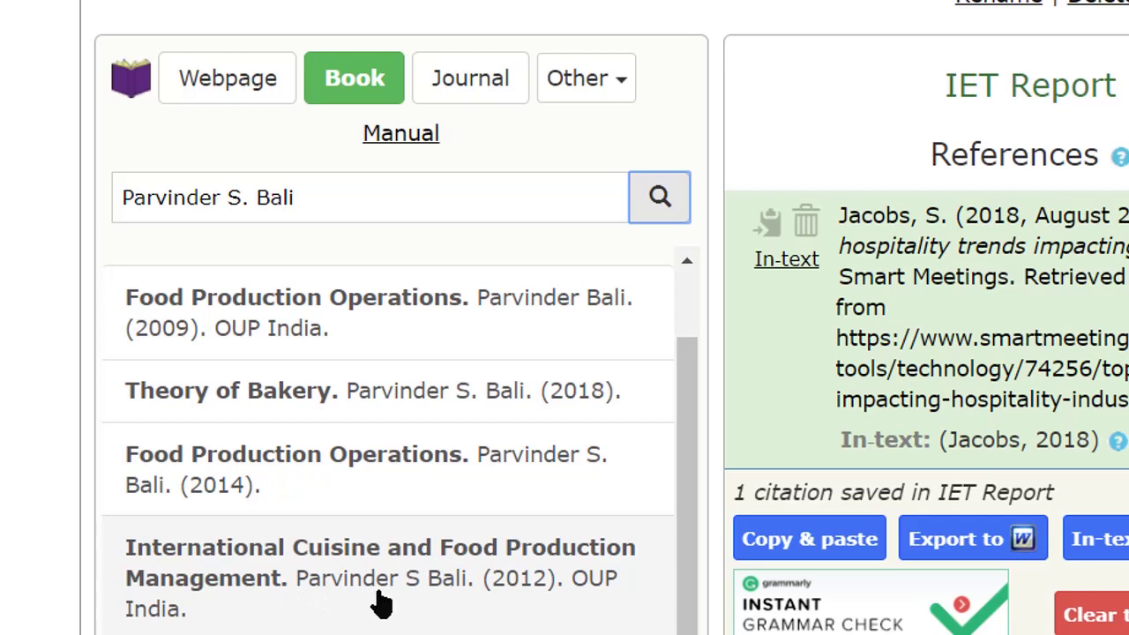
{"action": "left_click", "coordinate": [295, 572]}
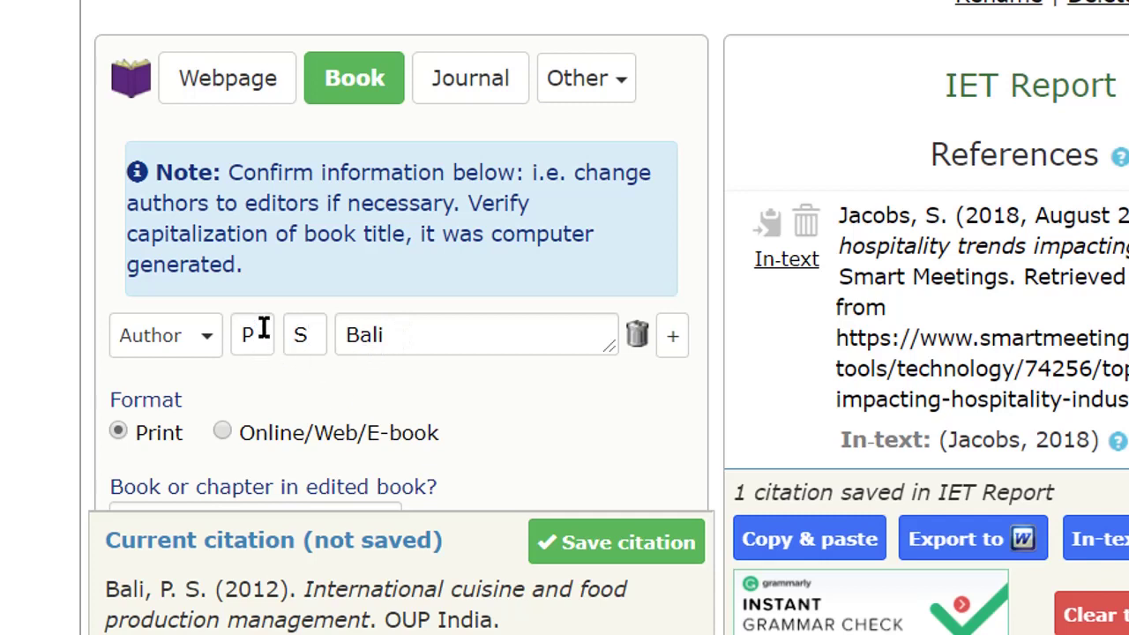
Step: Check the book citation's details and try edition numbers 2 and 3, clearing the edition after each
{"action": "scroll", "coordinate": [492, 418], "scroll_direction": "down", "scroll_amount": 1}
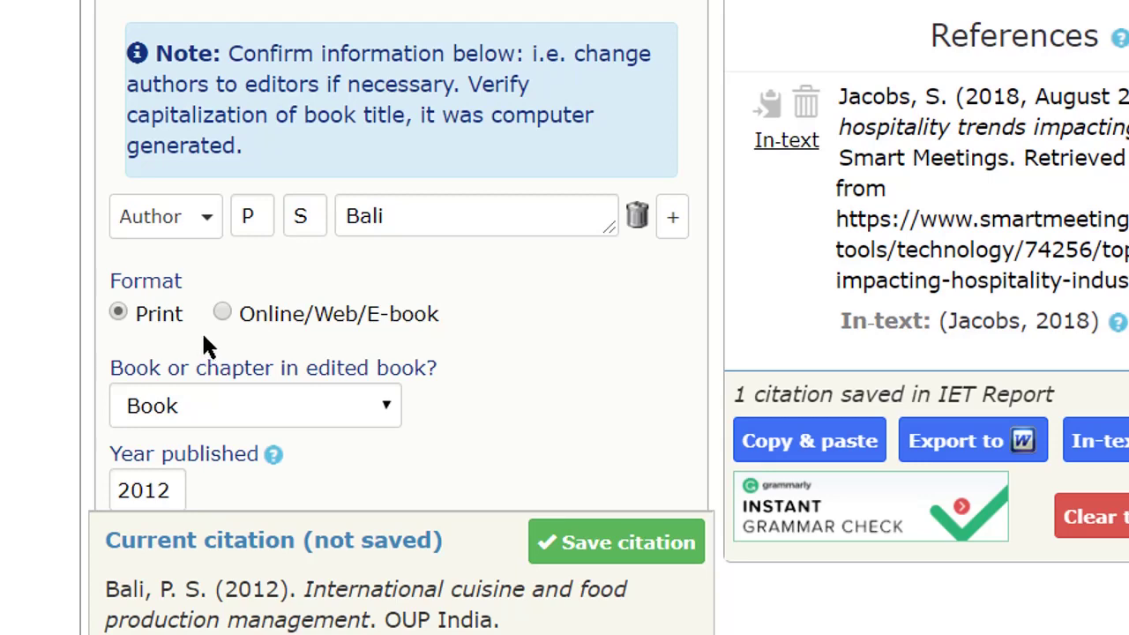
{"action": "scroll", "coordinate": [498, 401], "scroll_direction": "down", "scroll_amount": 3}
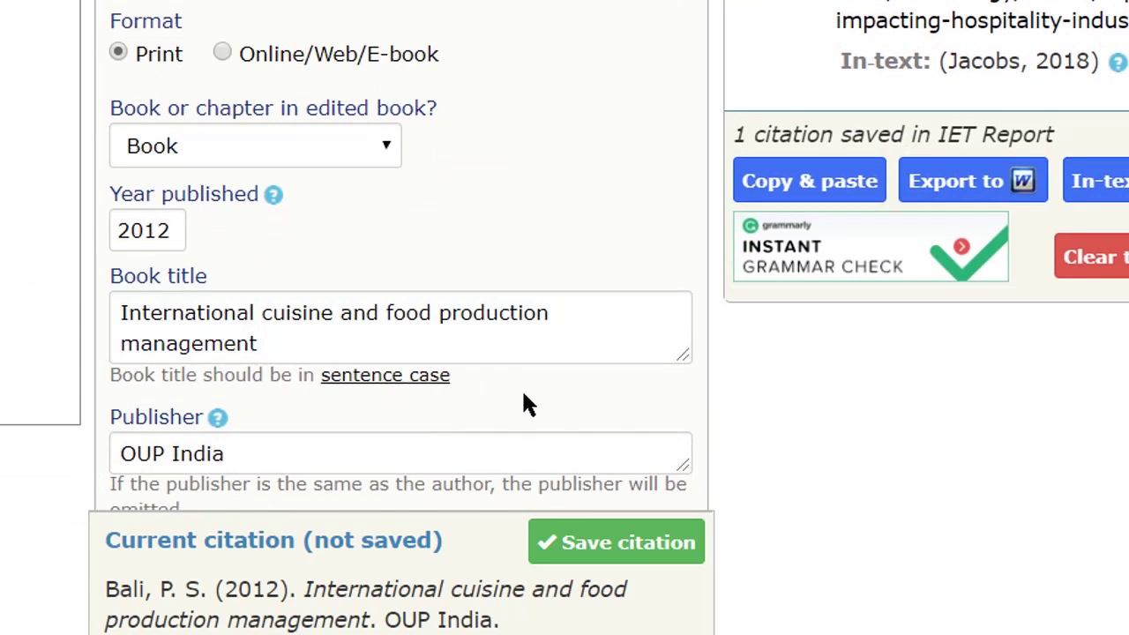
{"action": "scroll", "coordinate": [526, 401], "scroll_direction": "down", "scroll_amount": 2}
{"action": "scroll", "coordinate": [332, 419], "scroll_direction": "down", "scroll_amount": 1}
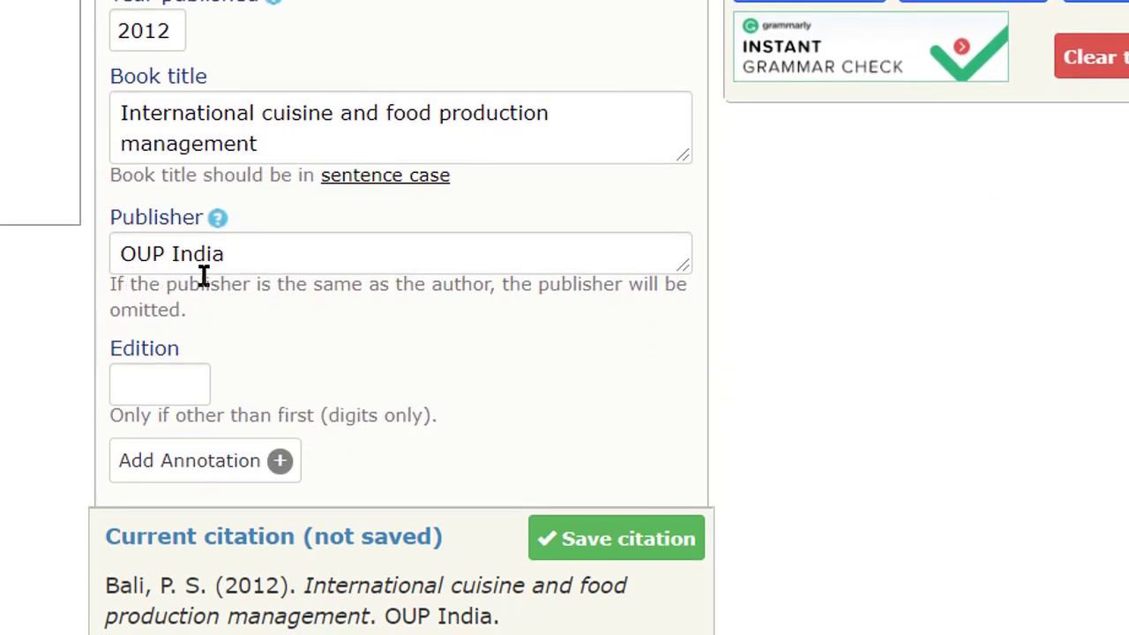
{"action": "scroll", "coordinate": [448, 387], "scroll_direction": "down", "scroll_amount": 1}
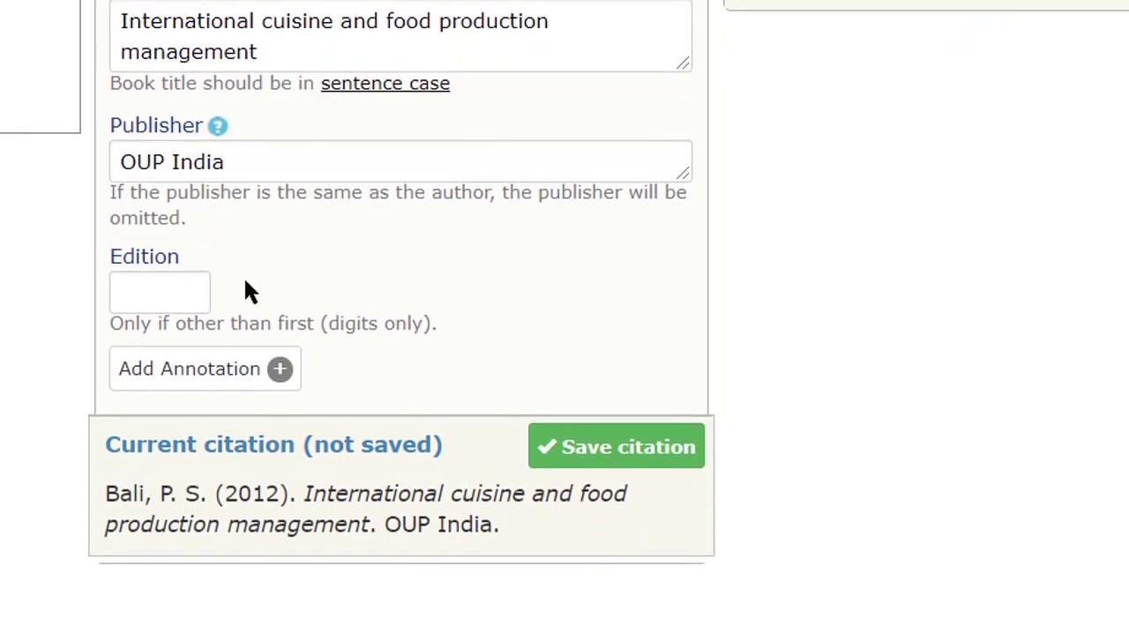
{"action": "left_click", "coordinate": [145, 287]}
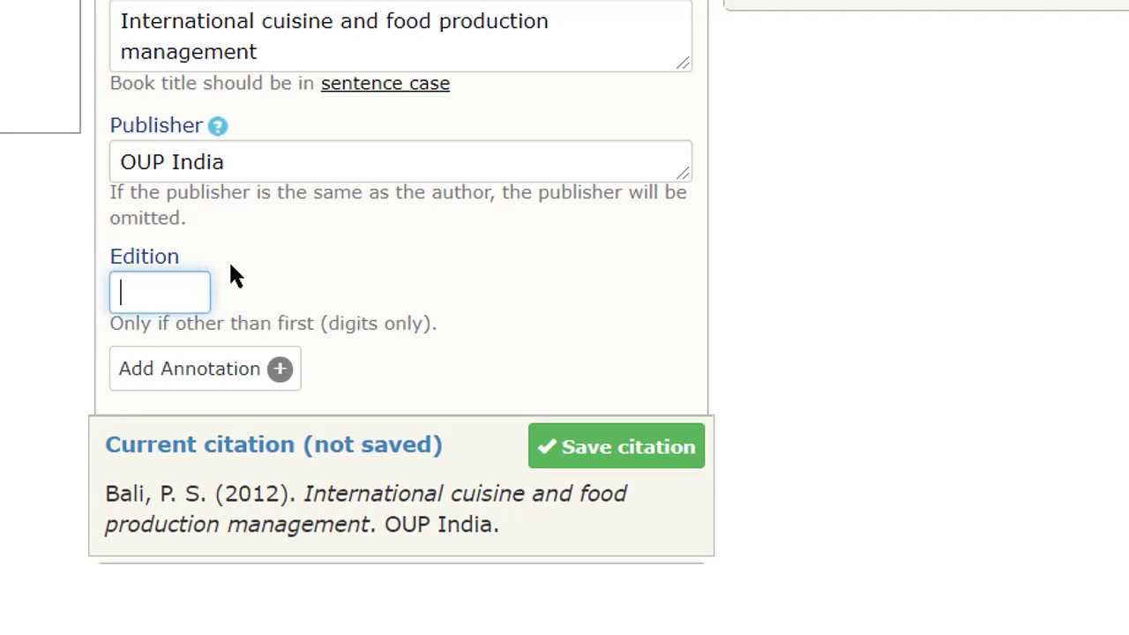
{"action": "type", "text": "2"}
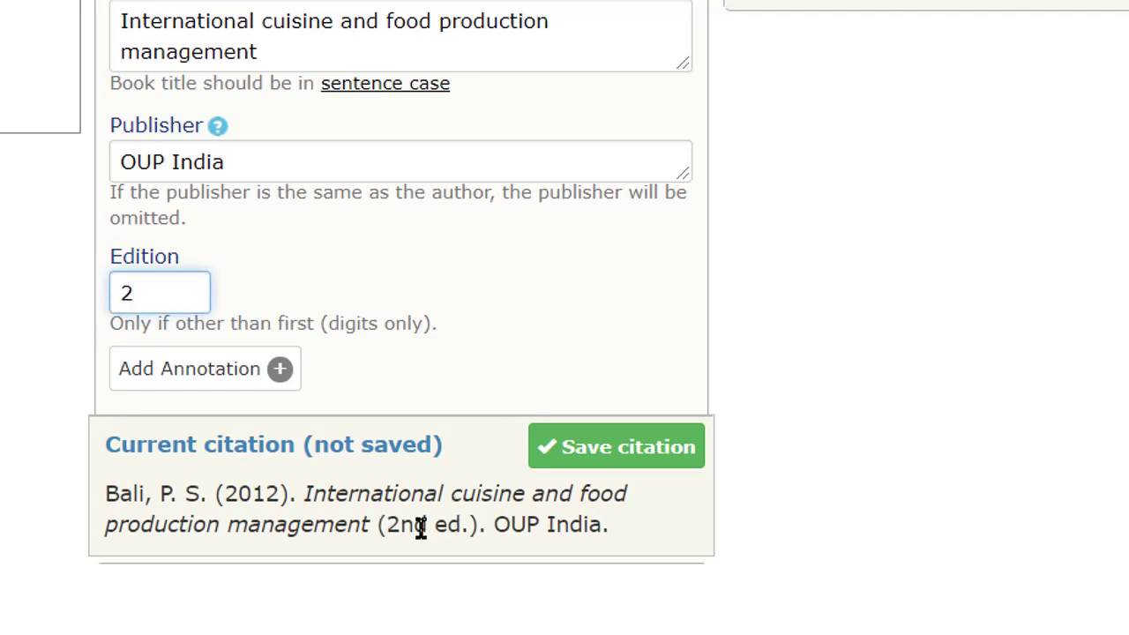
{"action": "key", "text": "BackSpace"}
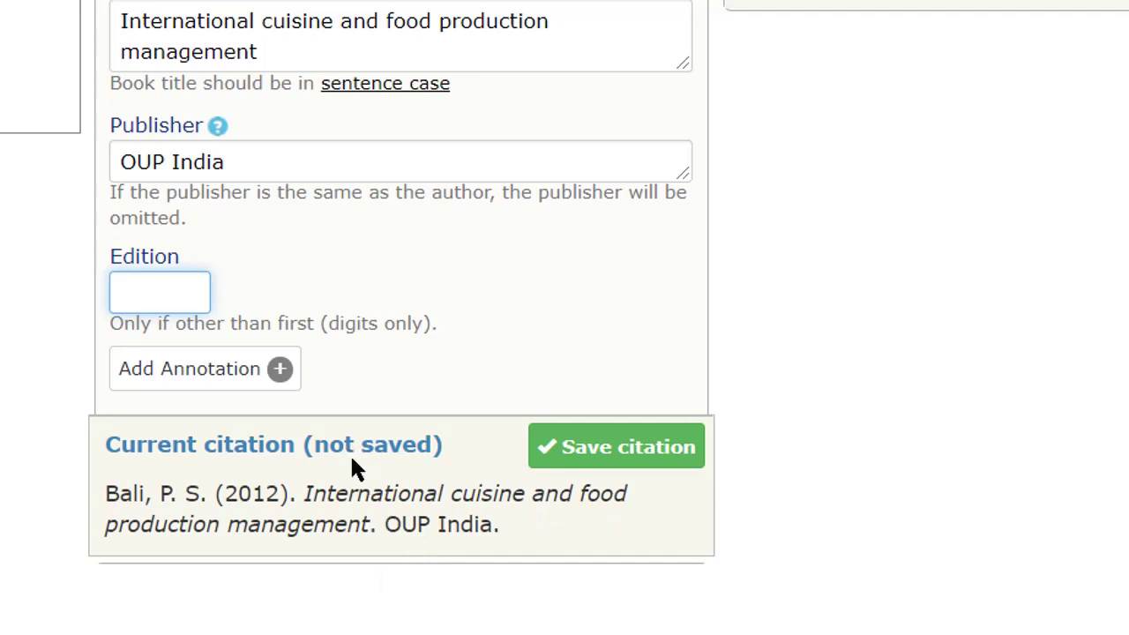
{"action": "type", "text": "3"}
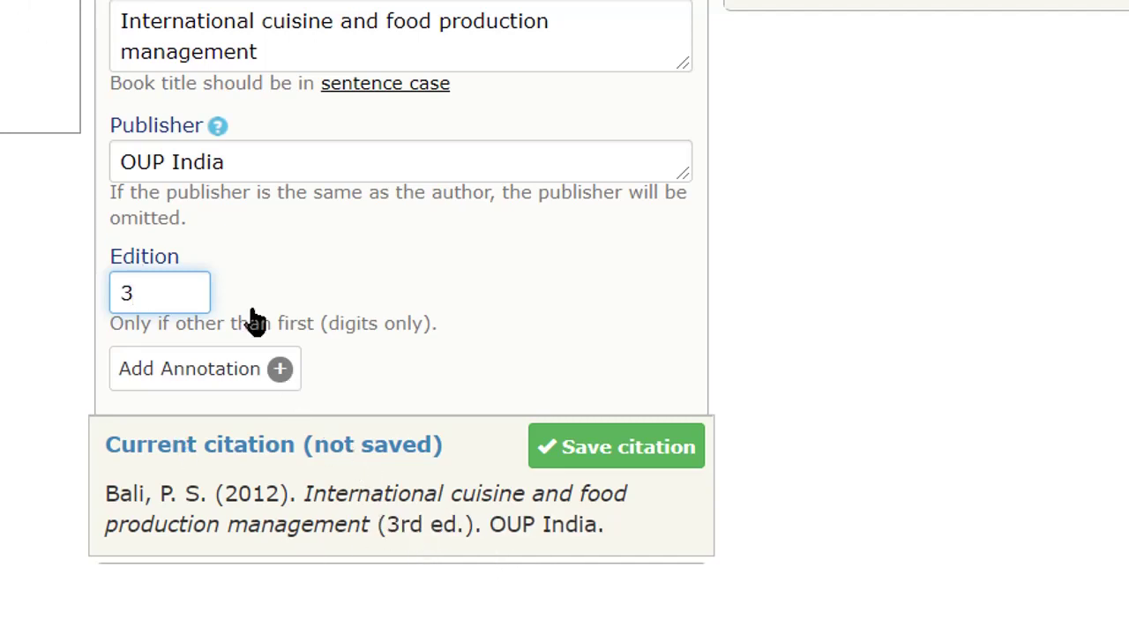
{"action": "key", "text": "BackSpace"}
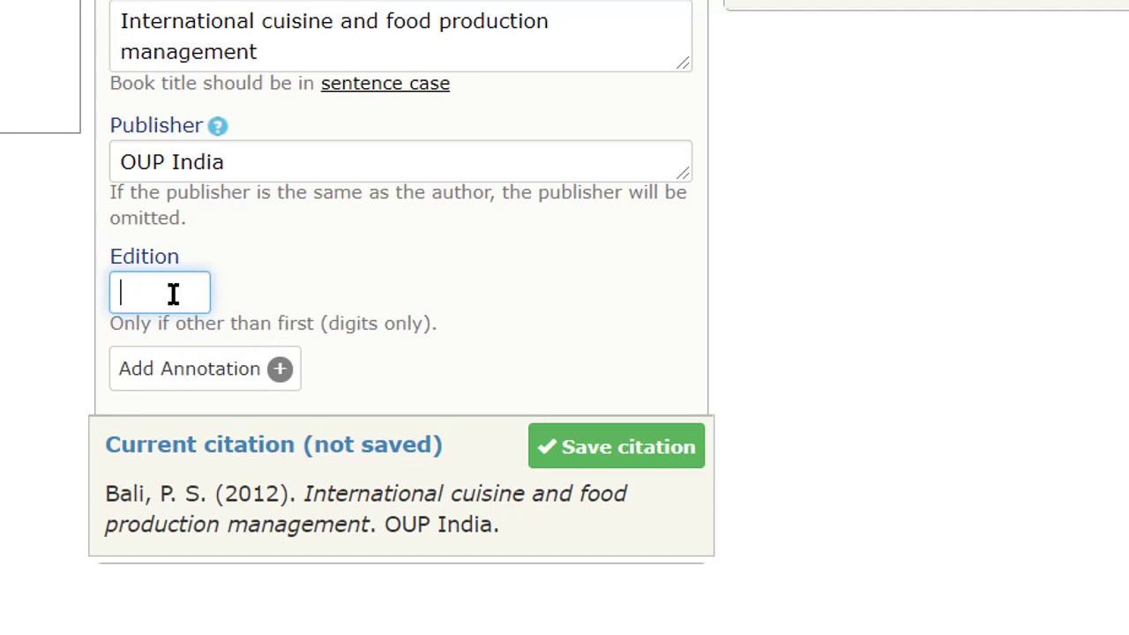
Step: Save the book citation without an edition number to the IET Report references and open the in-text citations guide
{"action": "left_click", "coordinate": [582, 456]}
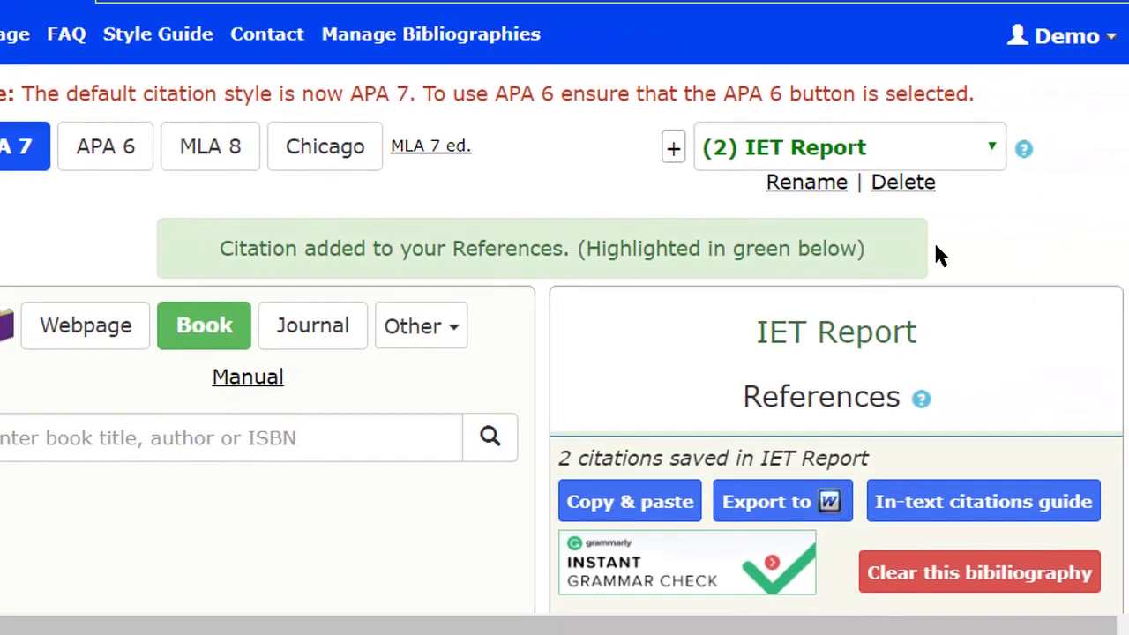
{"action": "scroll", "coordinate": [1028, 229], "scroll_direction": "down", "scroll_amount": 3}
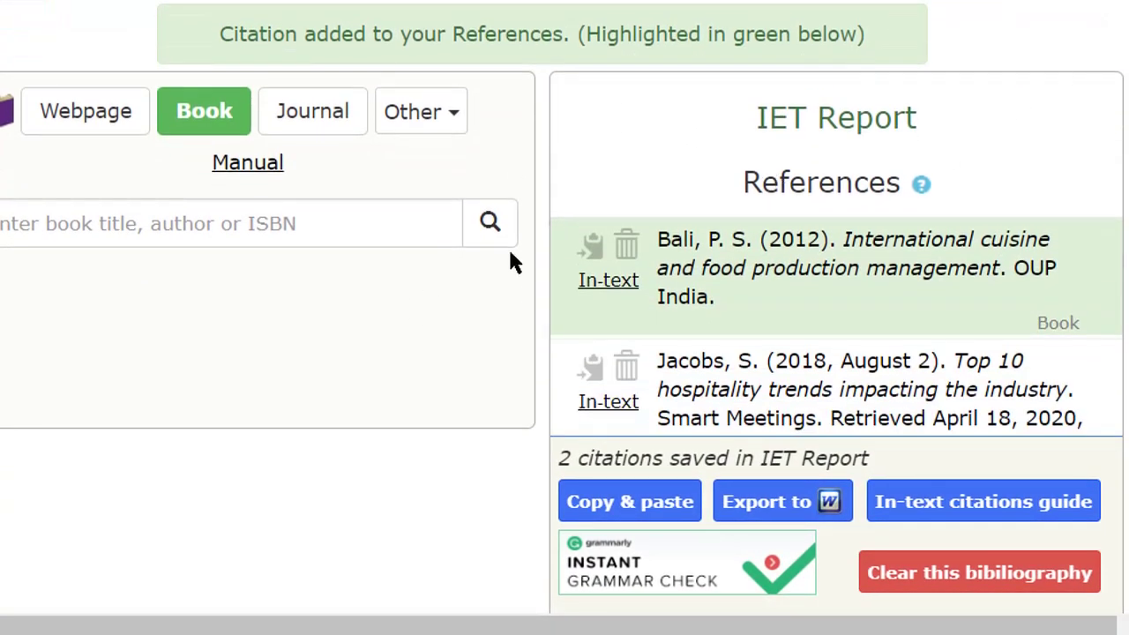
{"action": "scroll", "coordinate": [653, 177], "scroll_direction": "down", "scroll_amount": 1}
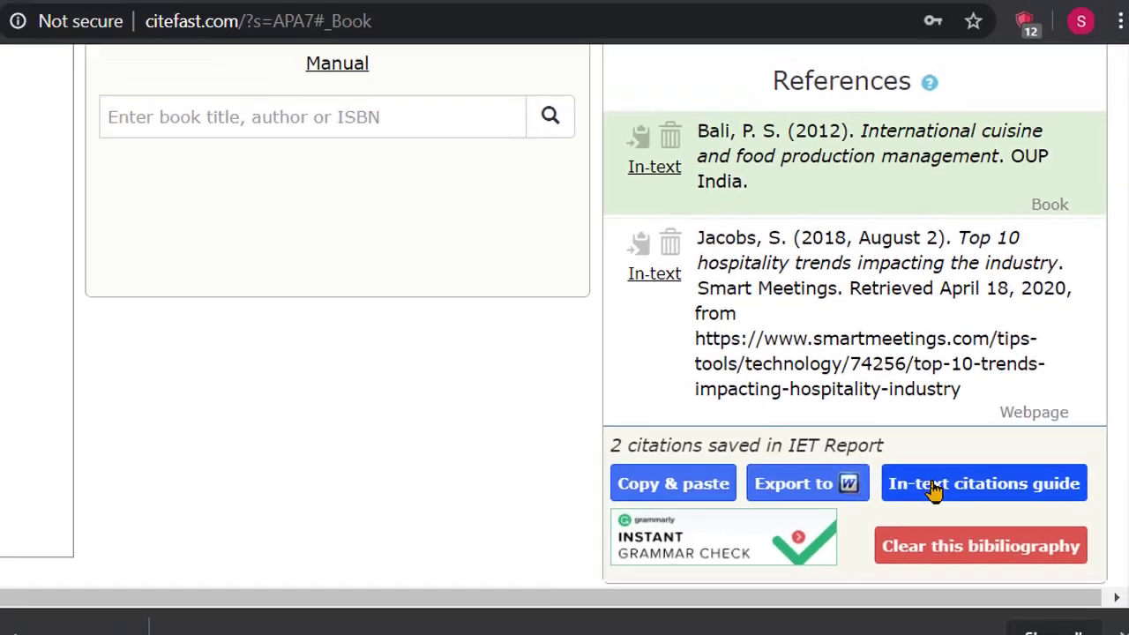
{"action": "left_click", "coordinate": [922, 499]}
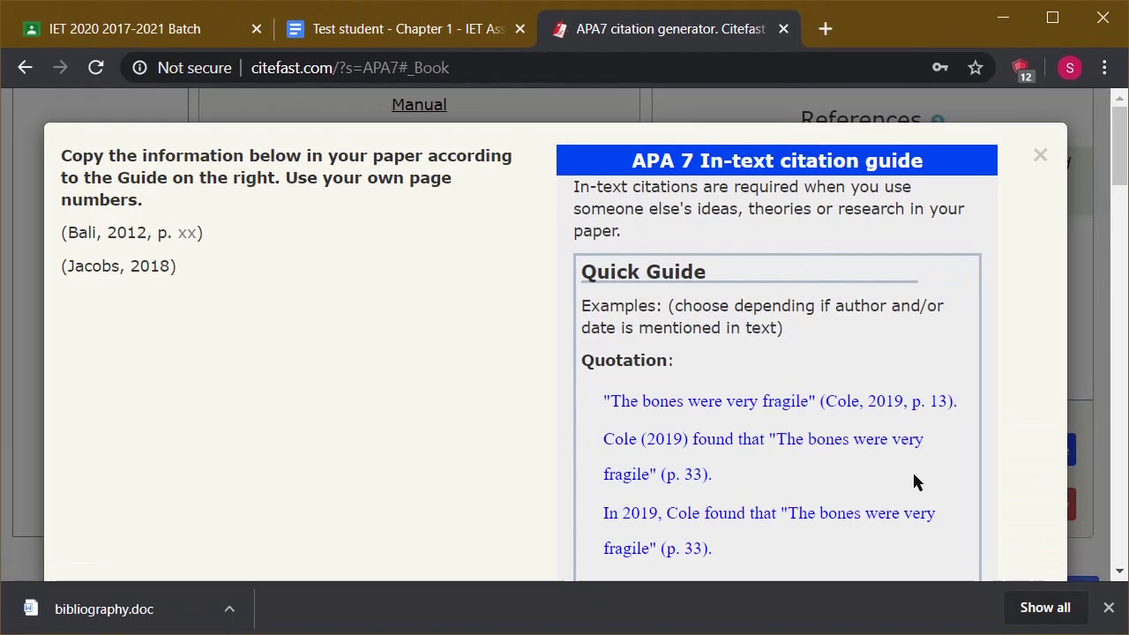